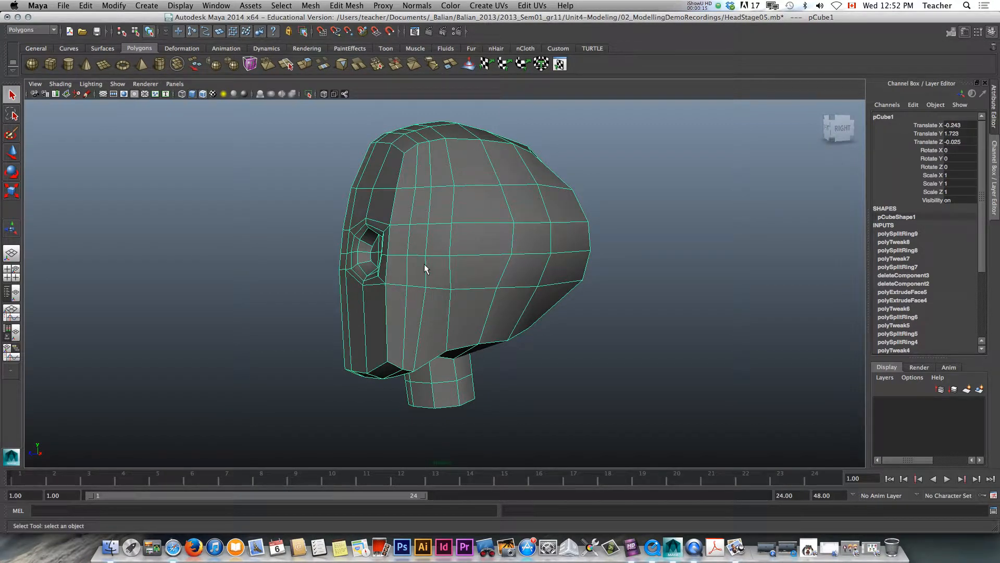
Step: Compare the half head's smoothed preview with its low-poly cage from the front and the side
key(3)
alt+drag(425, 268, 490, 254)
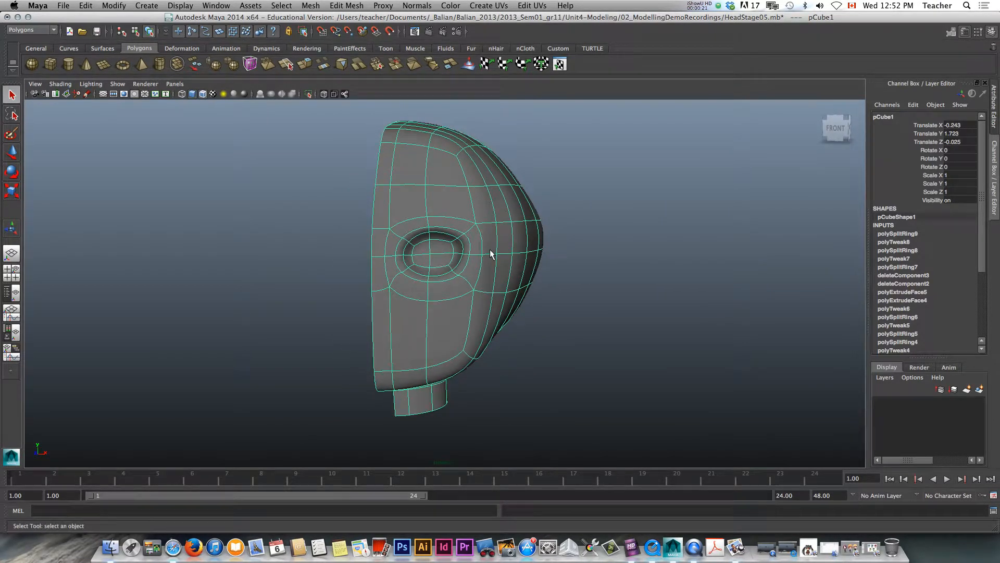
key(1)
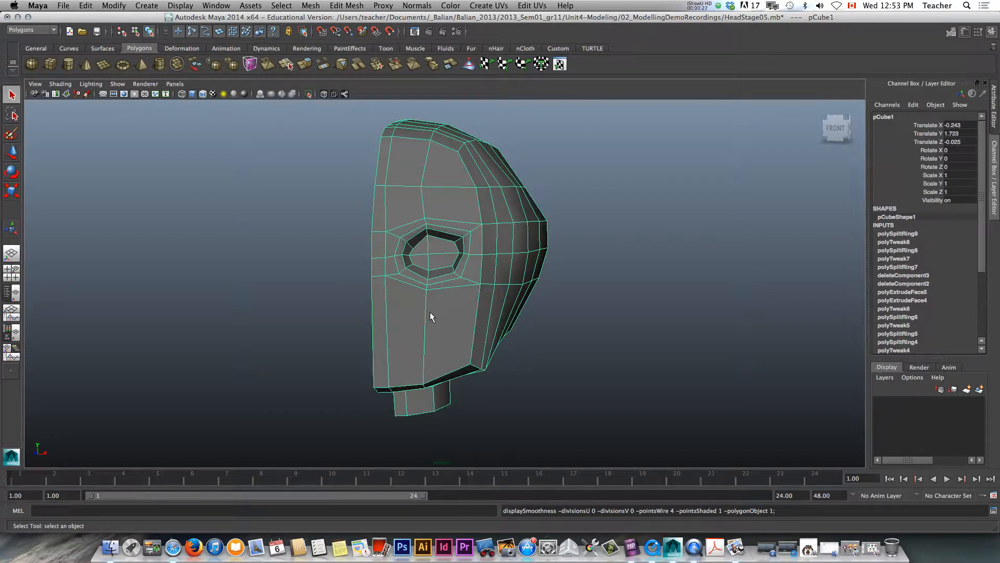
alt+drag(445, 283, 452, 284)
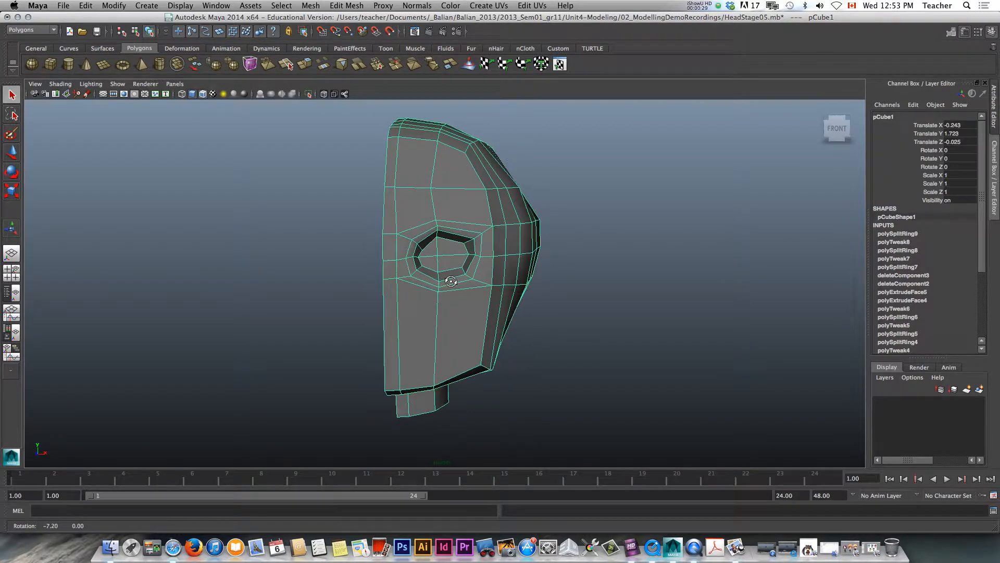
key(3)
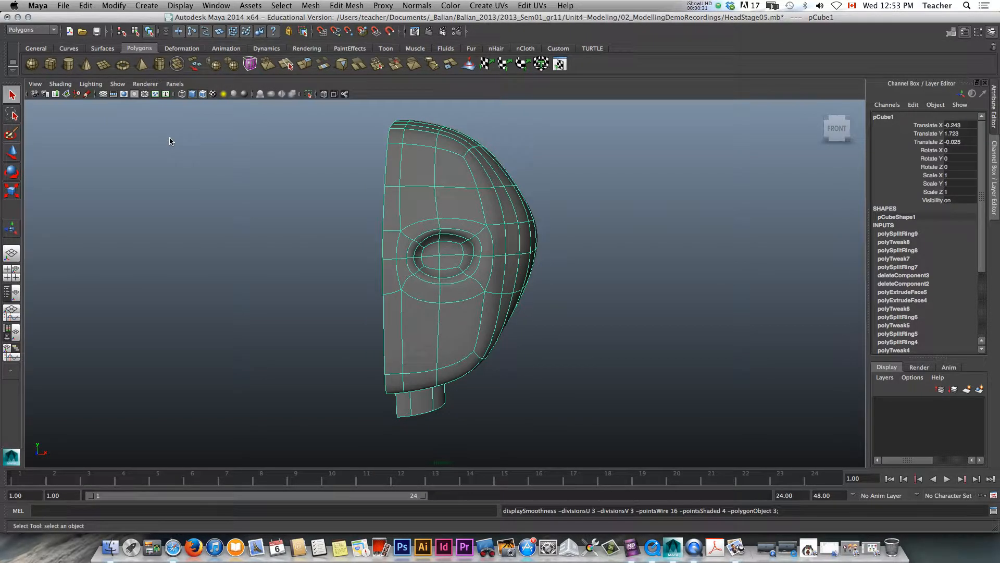
key(1)
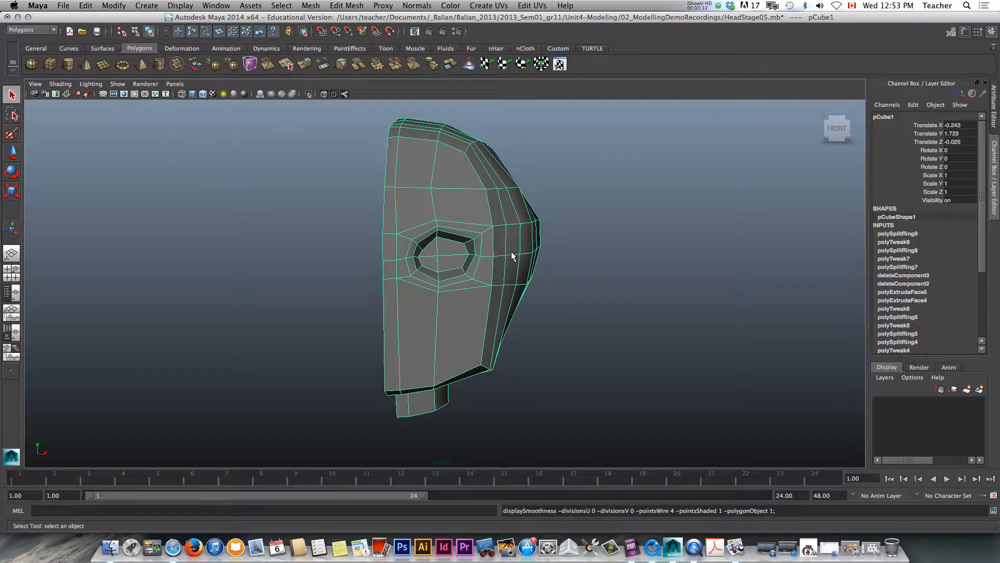
scroll(496, 230, up, 3)
scroll(496, 229, down, 3)
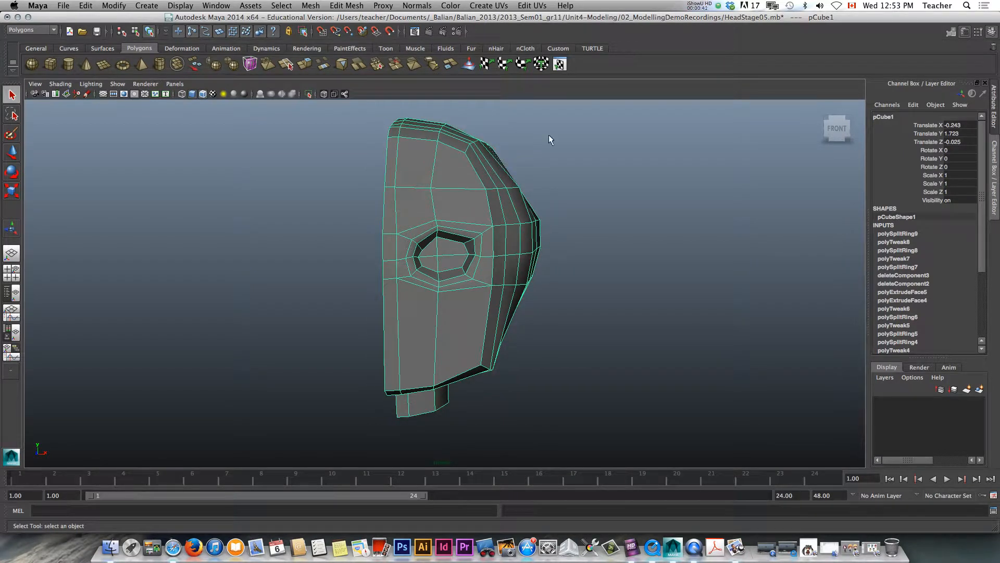
alt+drag(480, 173, 443, 177)
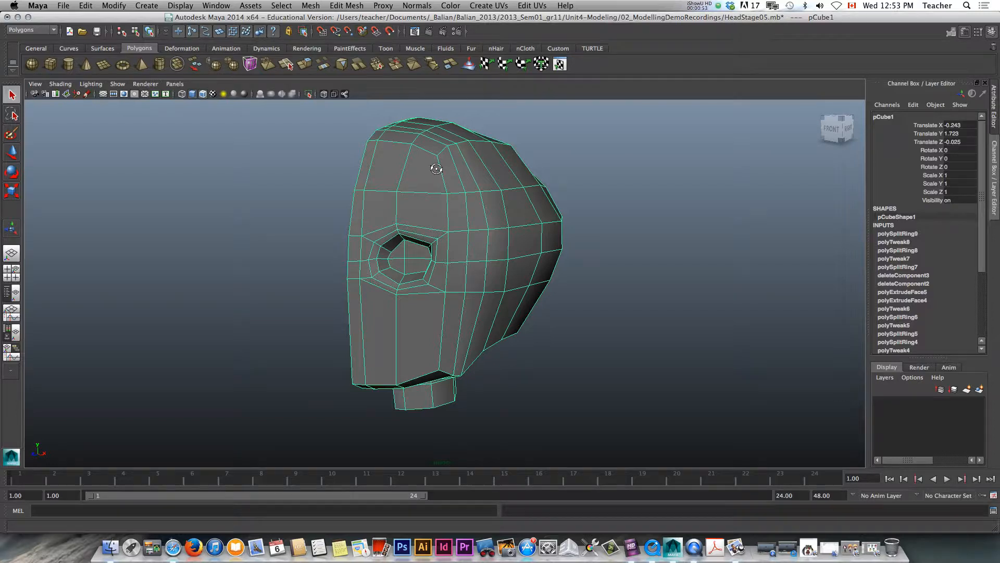
alt+drag(437, 163, 414, 175)
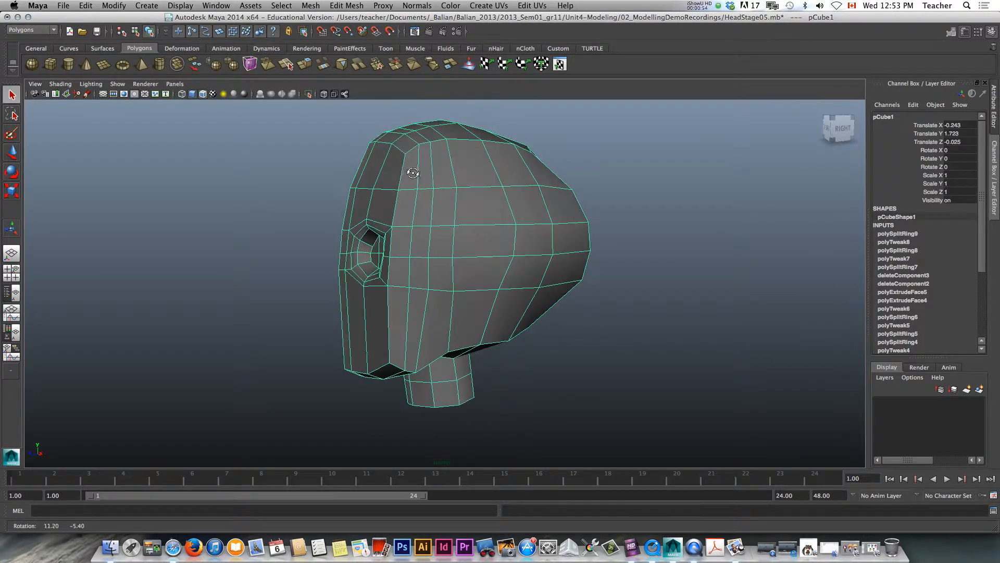
Step: Switch the half head to face selection and select the faces covering its top and upper back
right_click(440, 171)
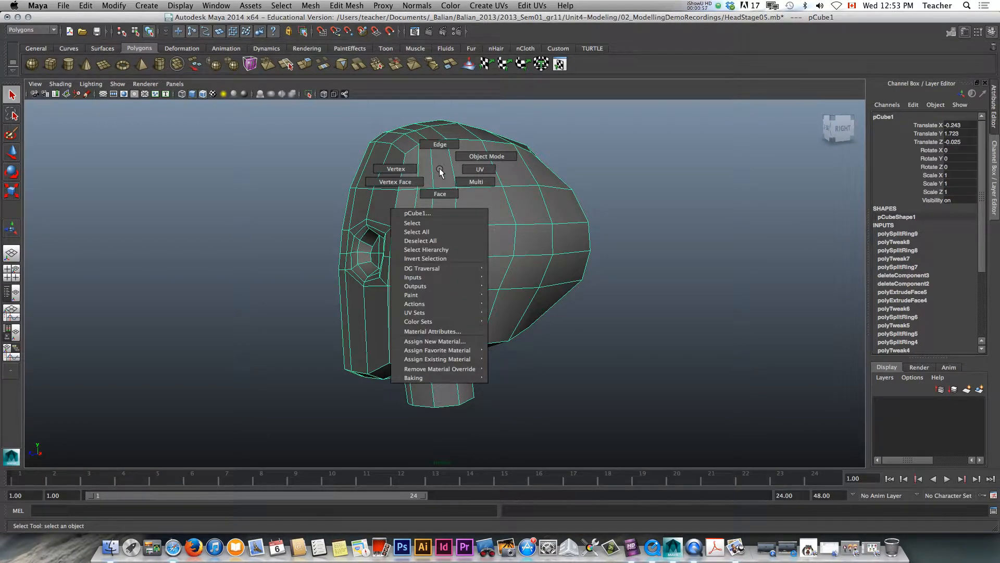
right_drag(440, 171, 440, 194)
alt+drag(446, 189, 355, 141)
double_click(546, 157)
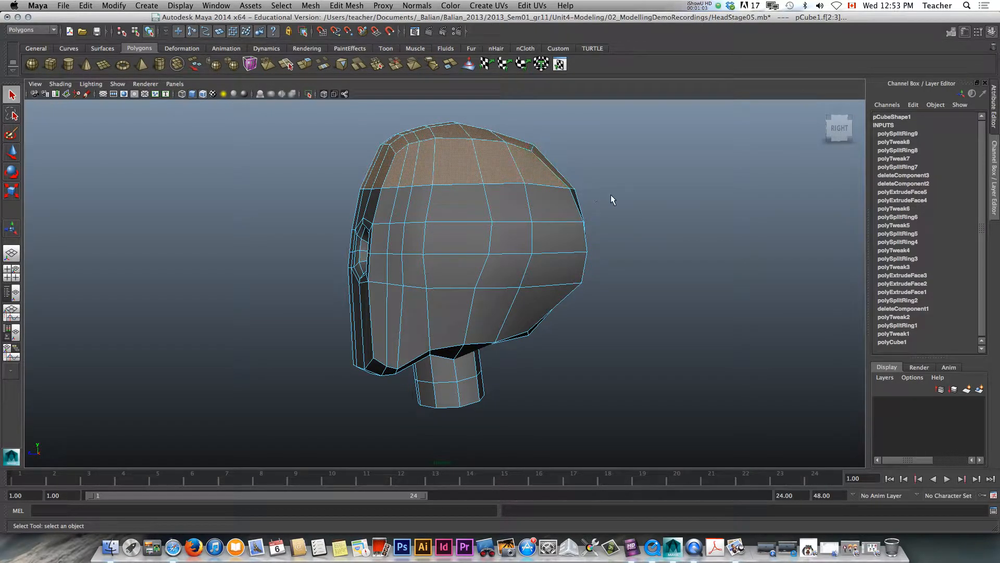
drag(490, 265, 425, 270)
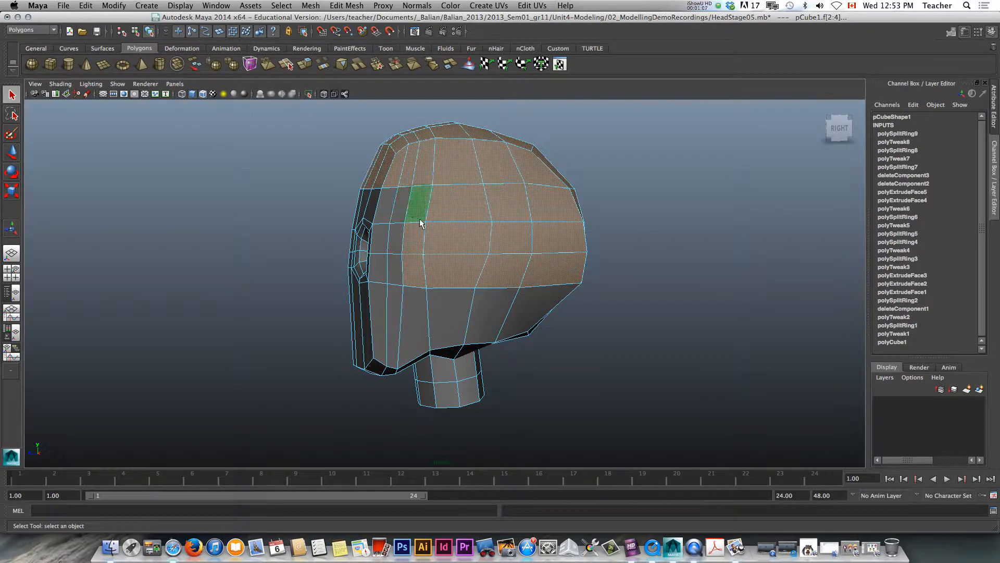
Step: Add the faces at the temple, beside and behind the eye, to the hair-area selection
alt+drag(459, 234, 536, 236)
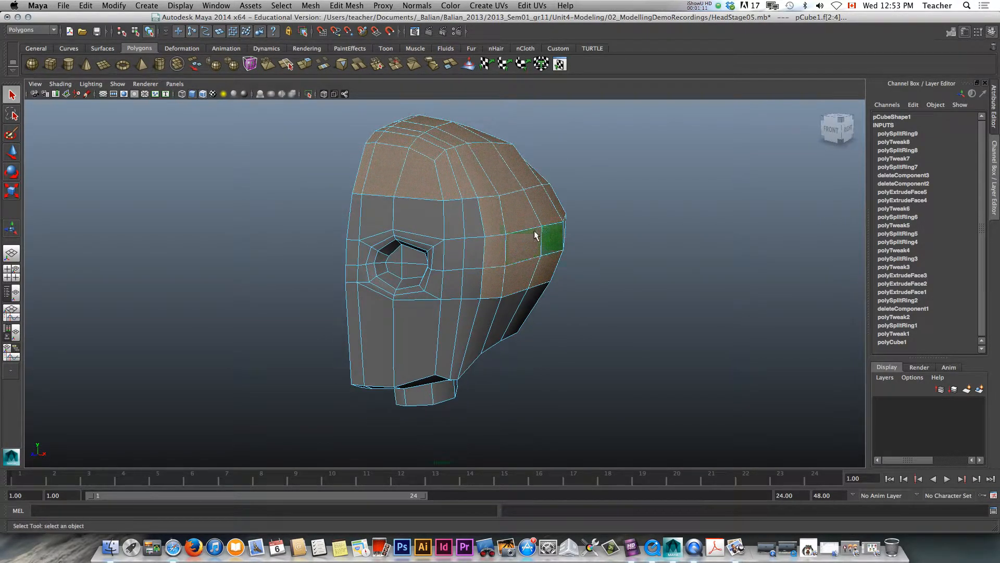
shift+click(471, 223)
shift+click(452, 217)
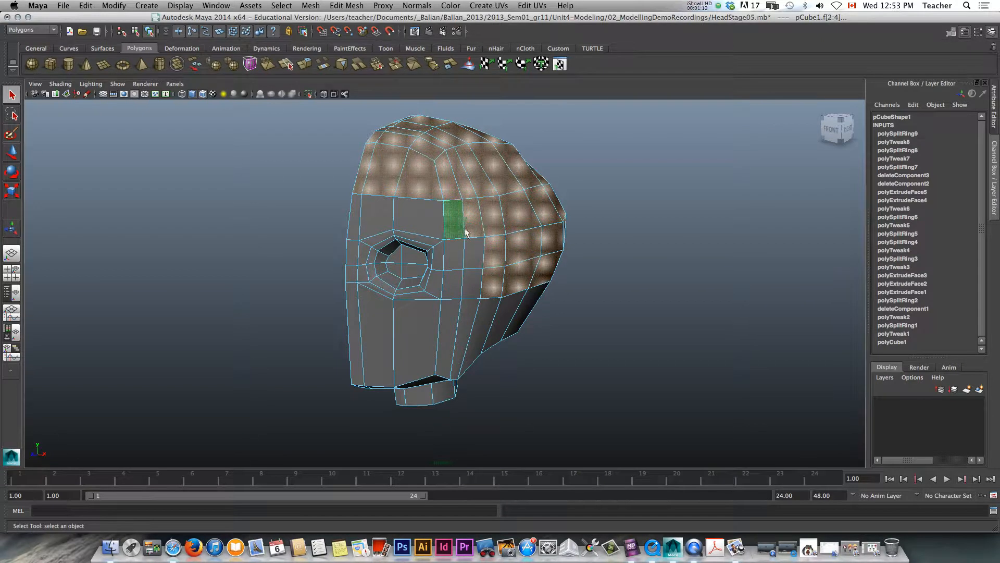
shift+click(473, 253)
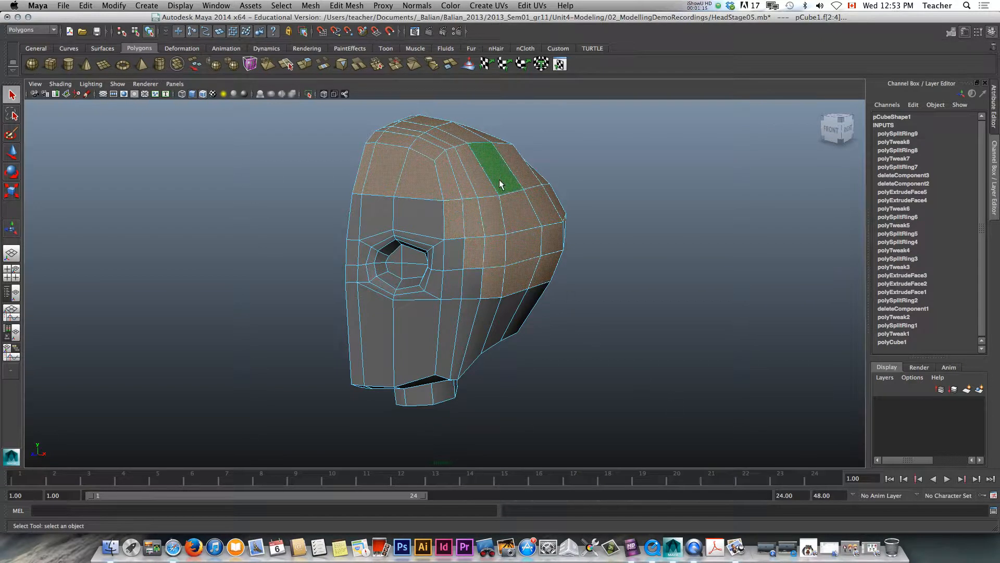
alt+drag(444, 262, 482, 231)
scroll(484, 183, up, 2)
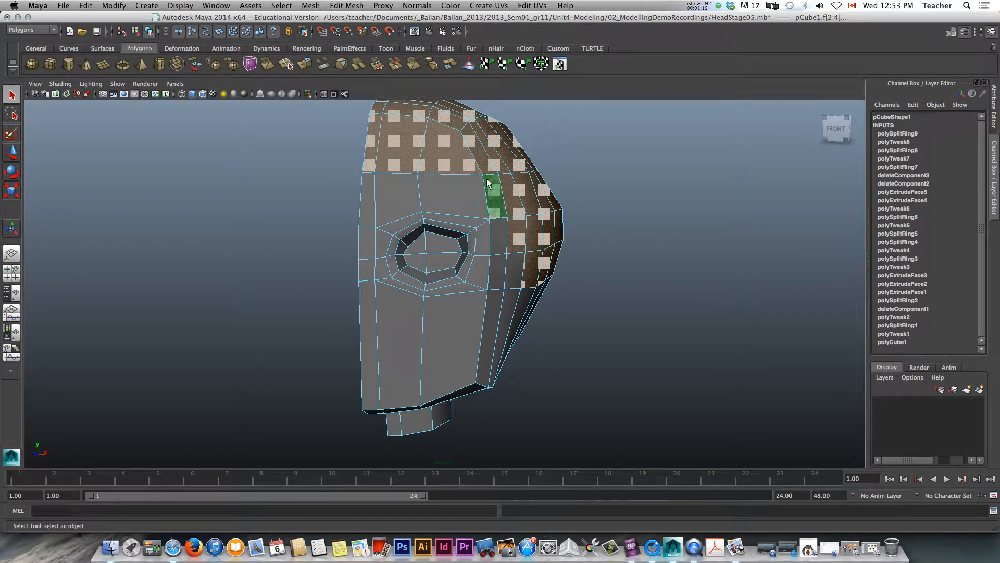
Step: Extract the selected hair-area faces from the head mesh as a separate piece
alt+middle_drag(490, 168, 432, 214)
scroll(432, 217, up, 1)
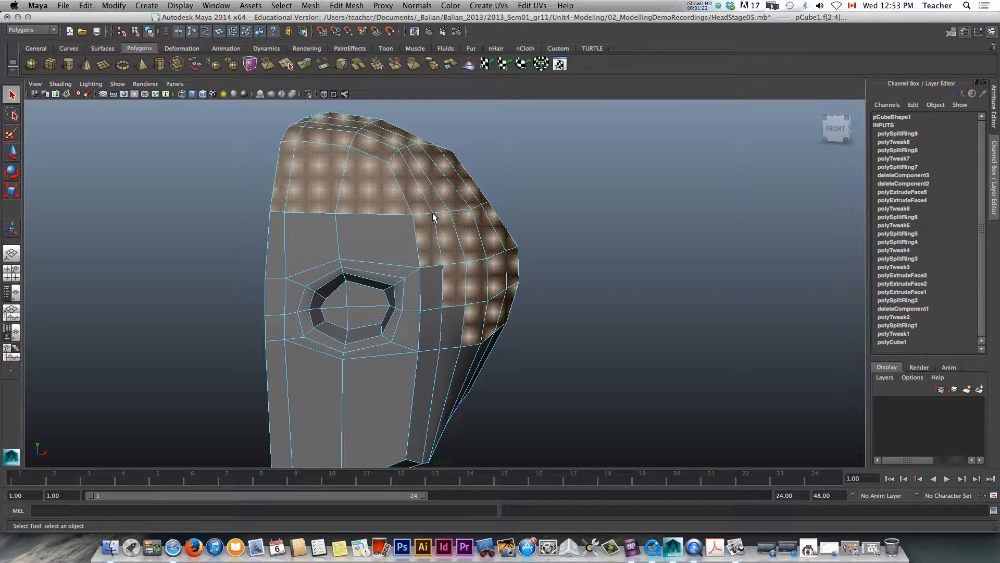
click(354, 7)
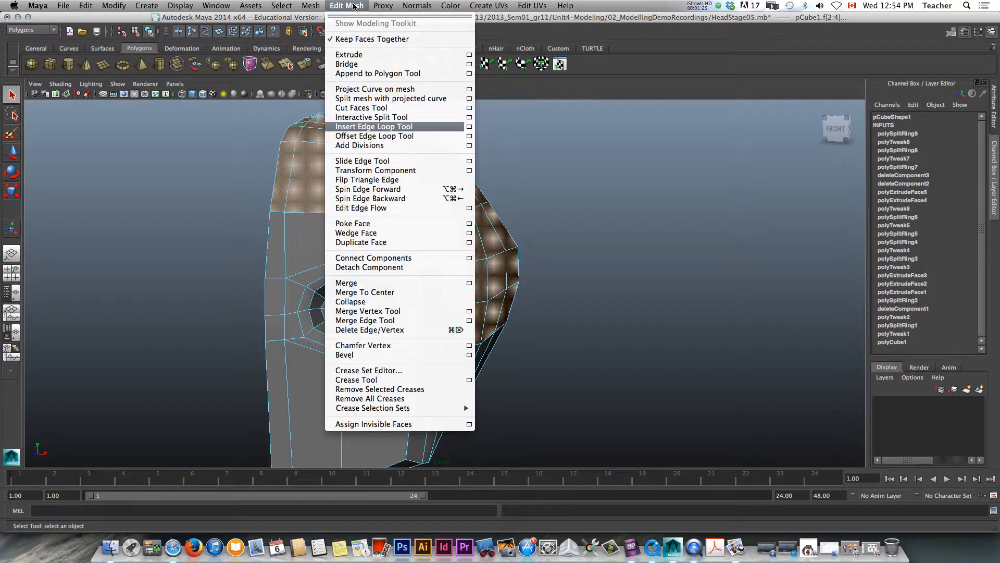
mouse_move(312, 9)
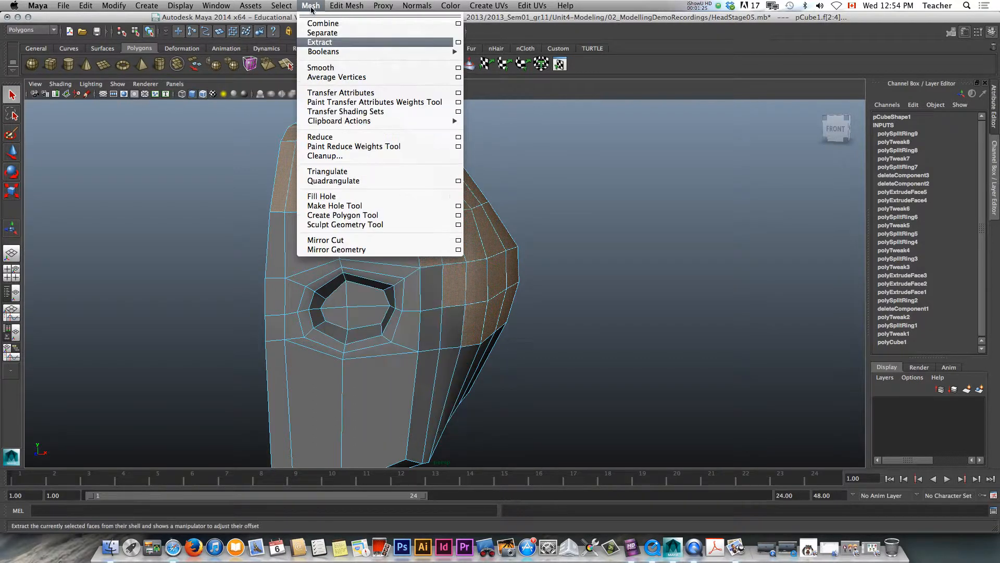
click(314, 43)
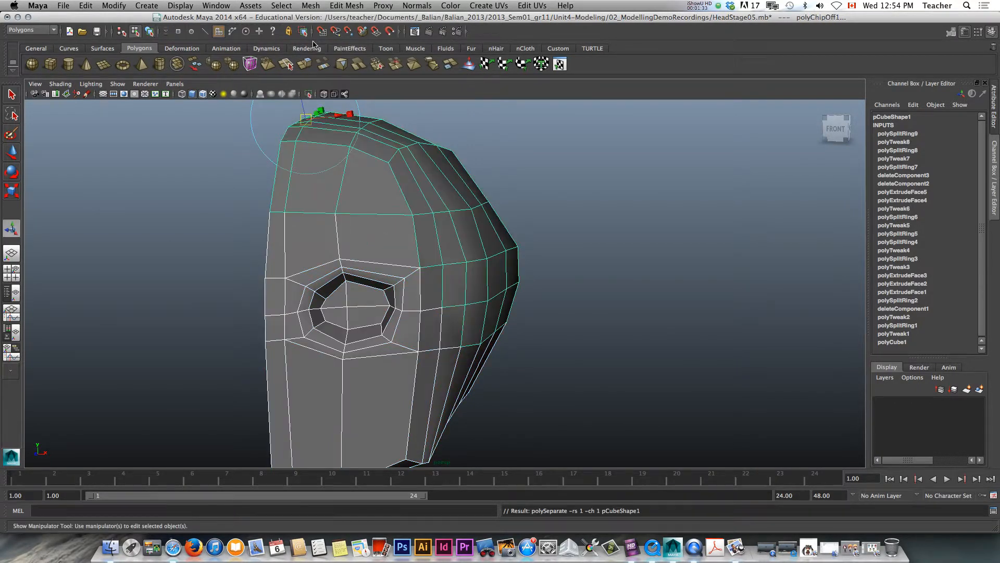
scroll(408, 253, down, 5)
scroll(395, 224, up, 2)
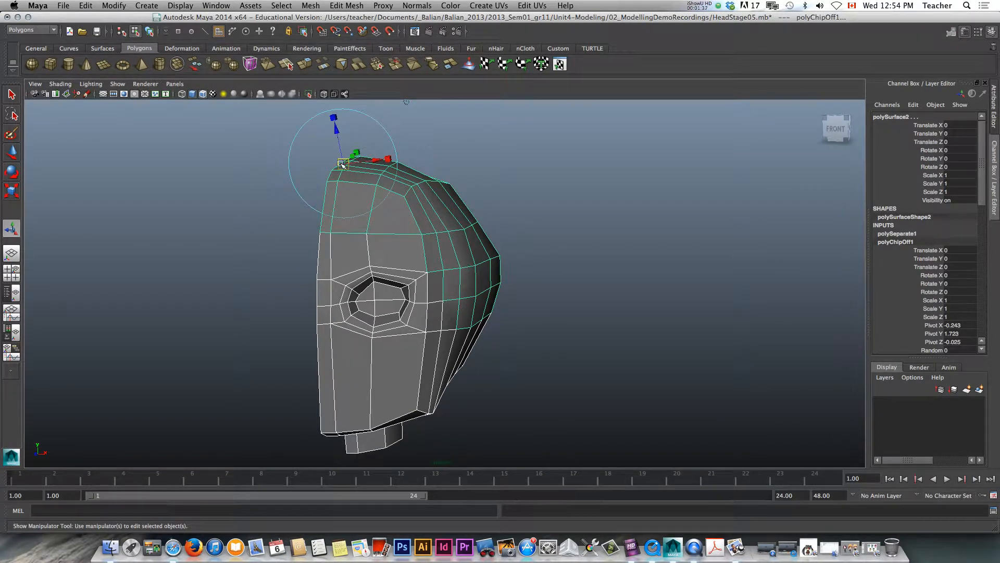
alt+drag(342, 174, 303, 187)
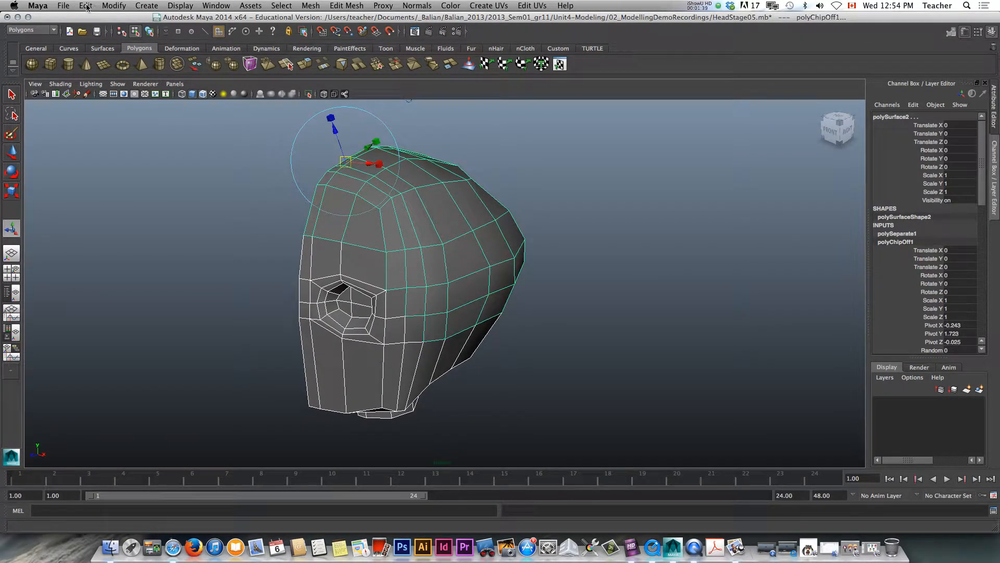
Step: Leave the extraction manipulator, return to object mode and select only the extracted hair piece
click(114, 5)
click(121, 120)
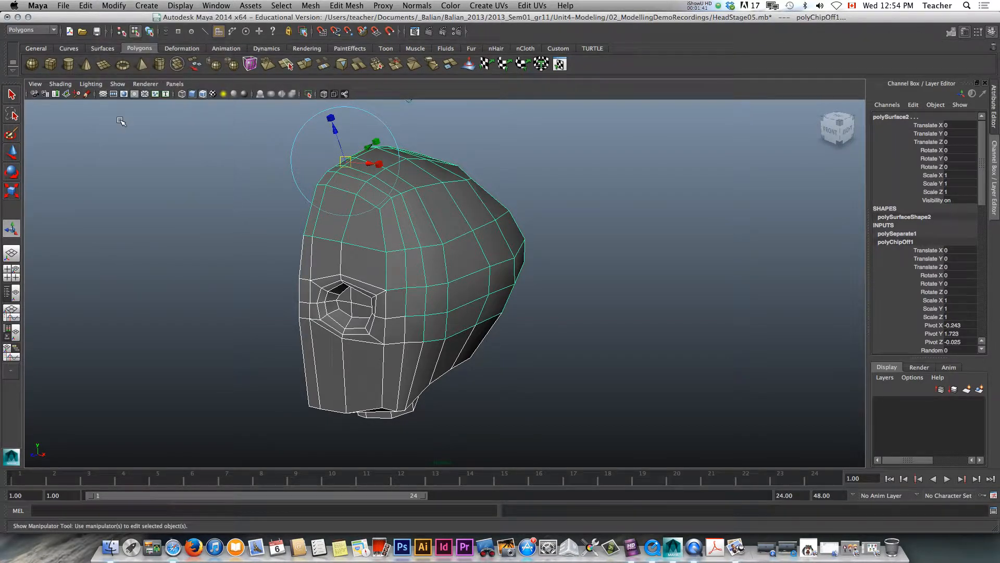
click(11, 95)
click(152, 149)
click(433, 190)
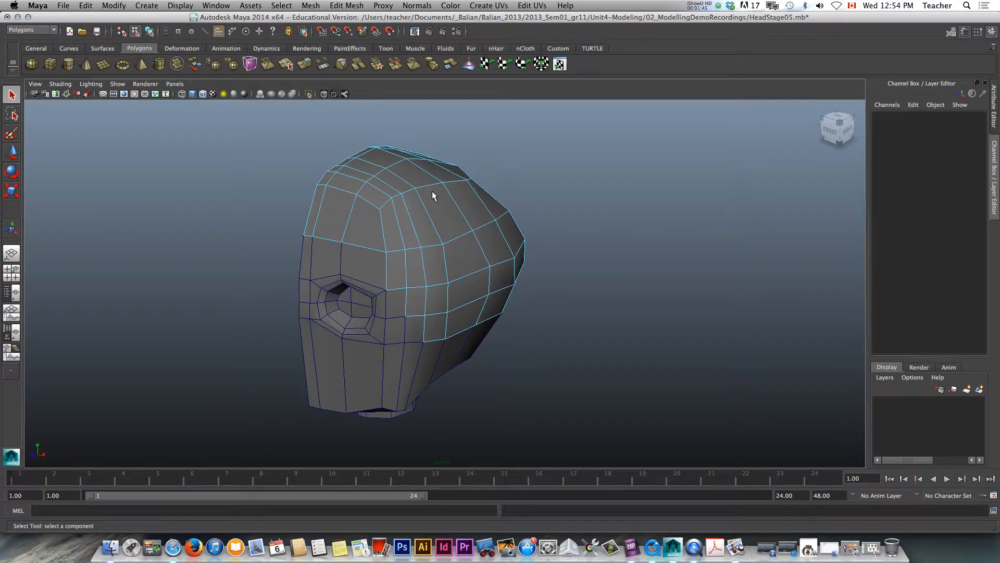
right_drag(433, 192, 465, 181)
click(441, 204)
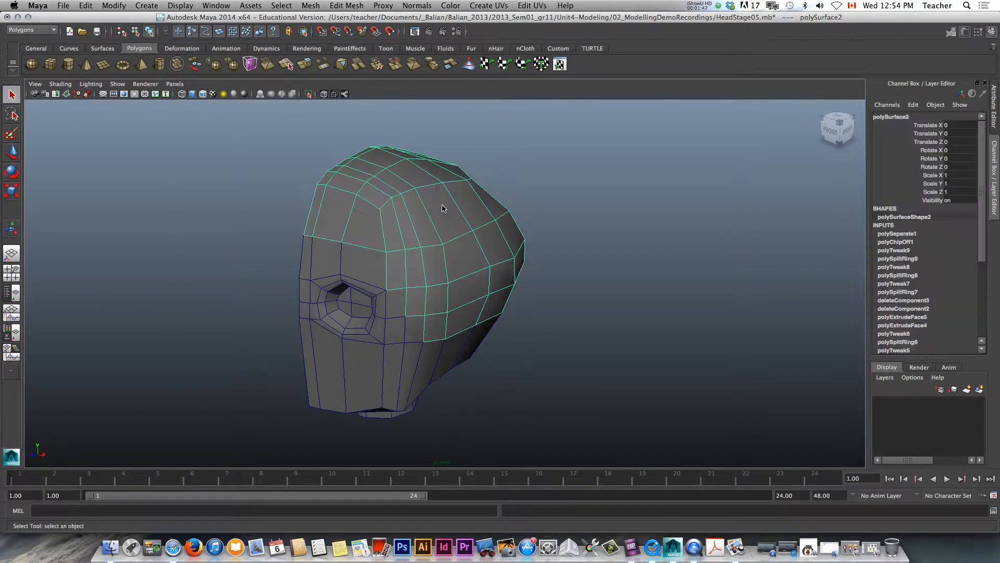
Step: Center the pivot of the extracted hair piece and activate the Move tool on it
alt+drag(441, 204, 467, 211)
scroll(460, 213, down, 10)
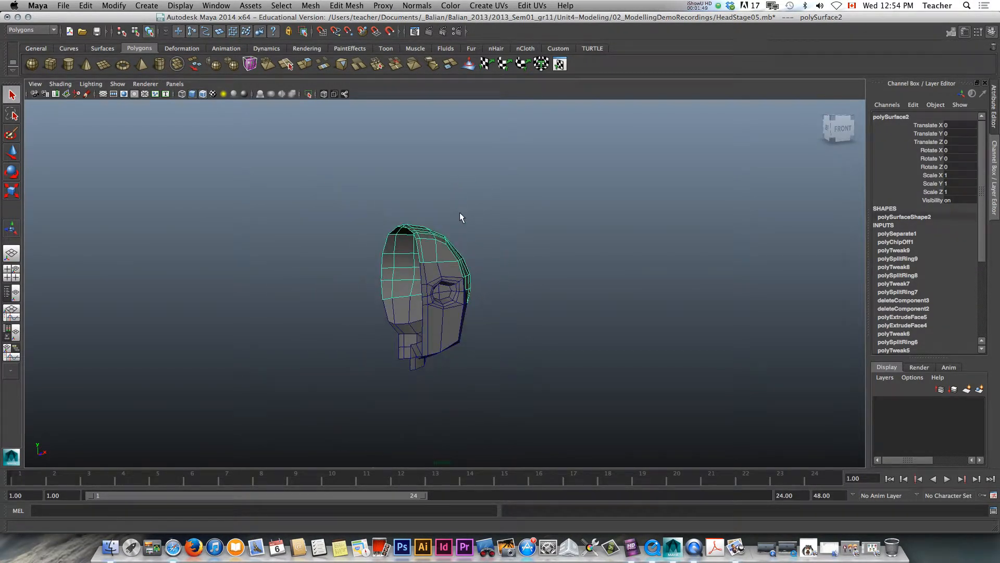
scroll(460, 212, up, 4)
click(113, 6)
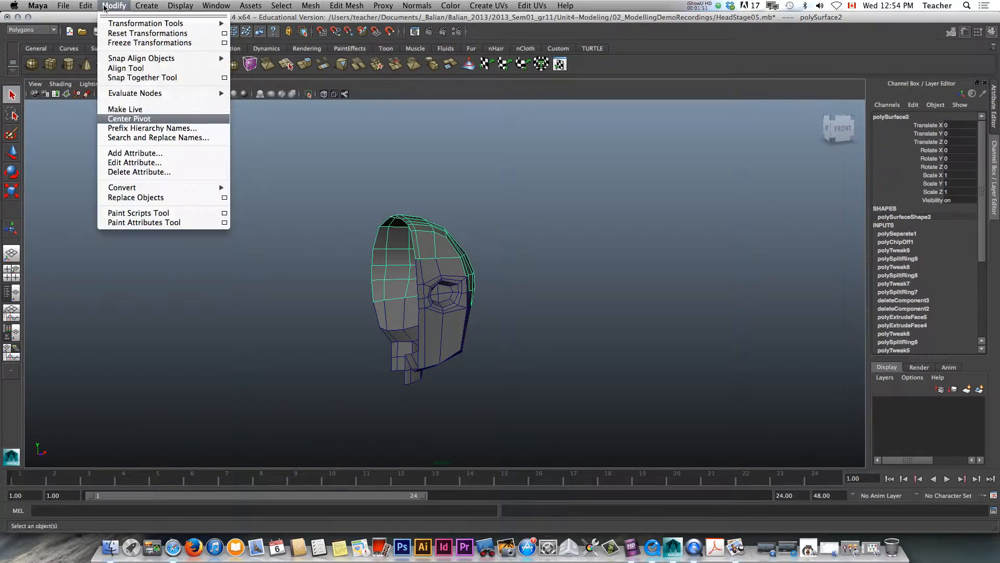
click(116, 119)
alt+drag(400, 219, 449, 270)
scroll(420, 227, down, 3)
key(w)
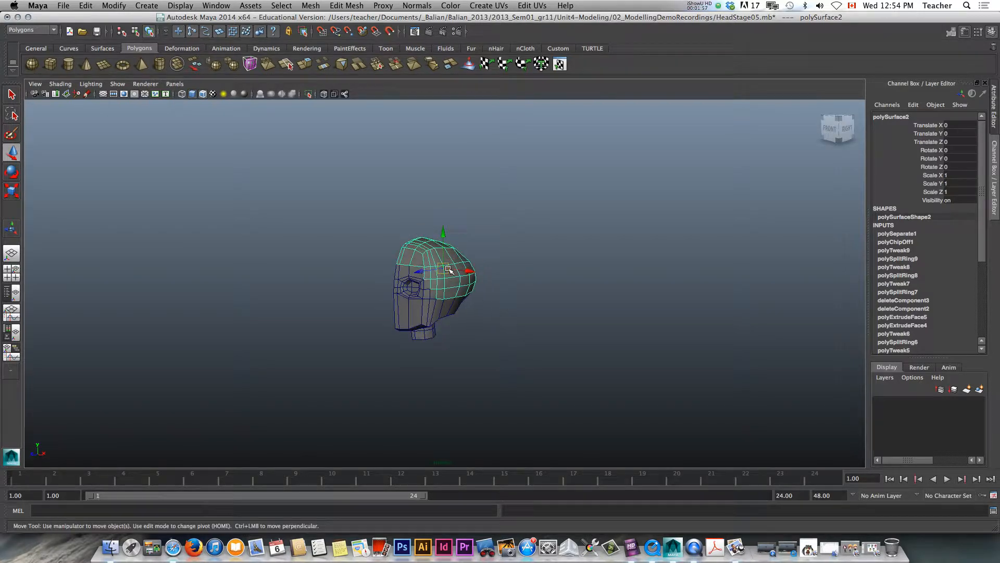
Step: Select the remaining face and neck piece and delete its construction history
click(422, 314)
key(f)
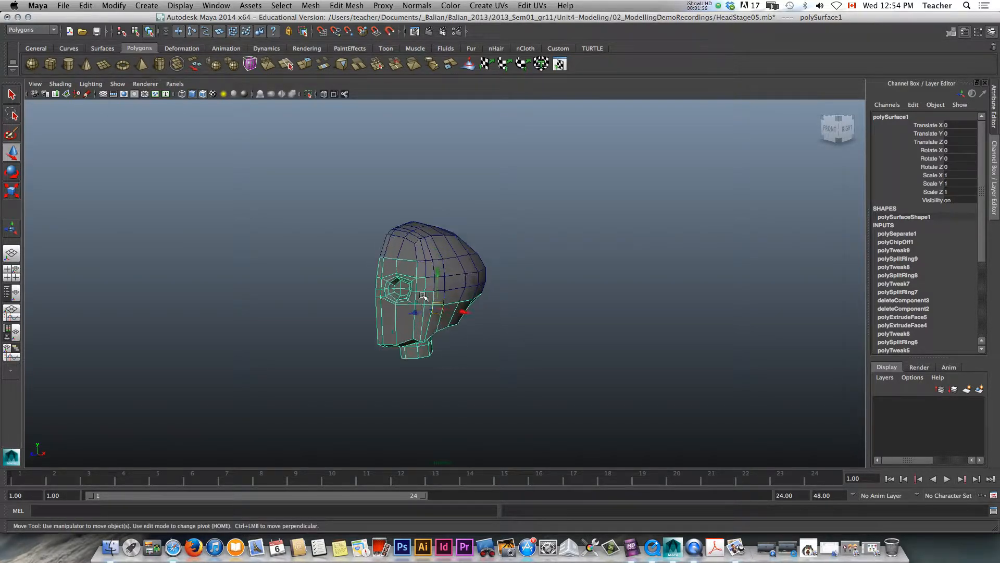
alt+drag(421, 310, 369, 299)
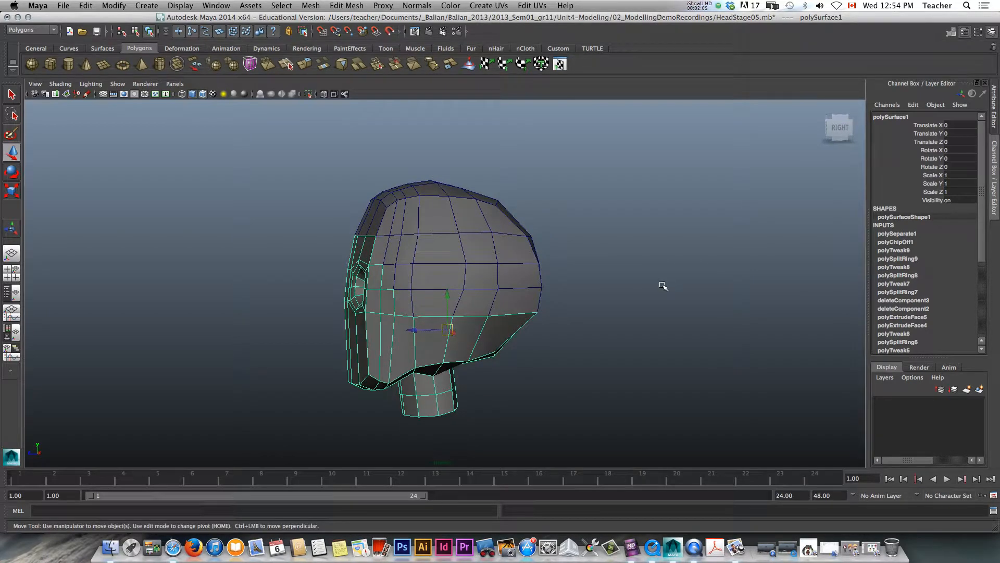
alt+drag(333, 317, 365, 292)
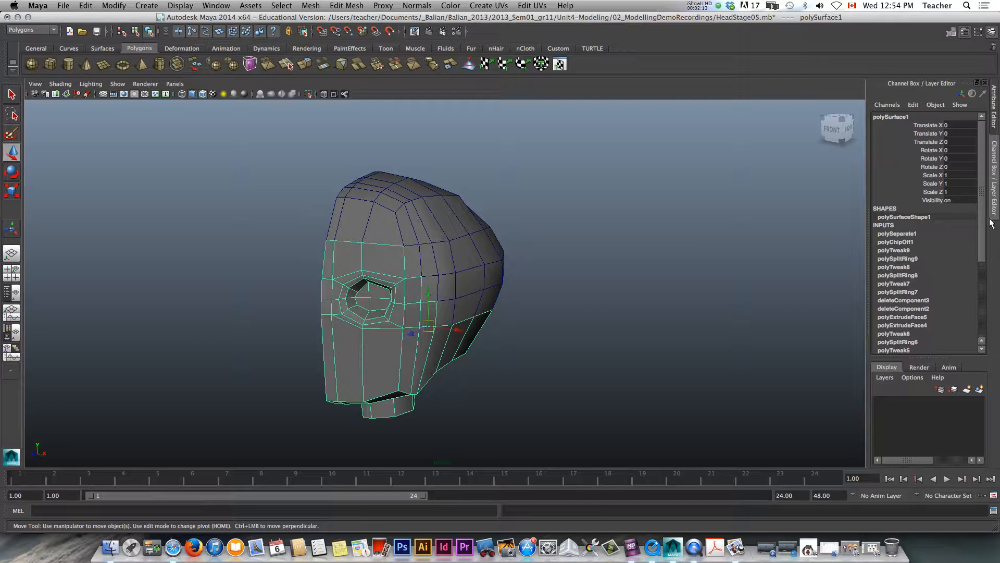
scroll(976, 320, down, 5)
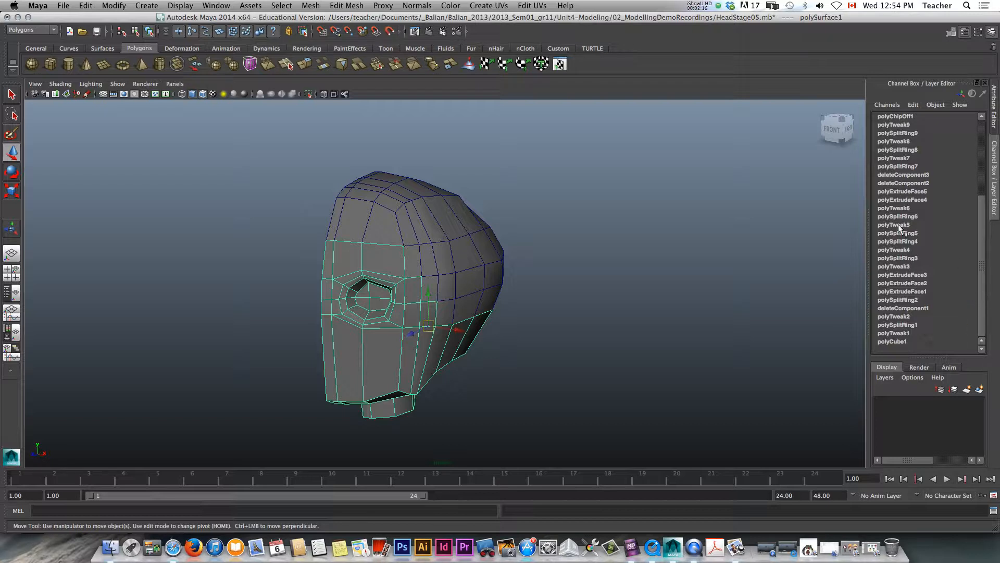
alt+drag(358, 351, 326, 358)
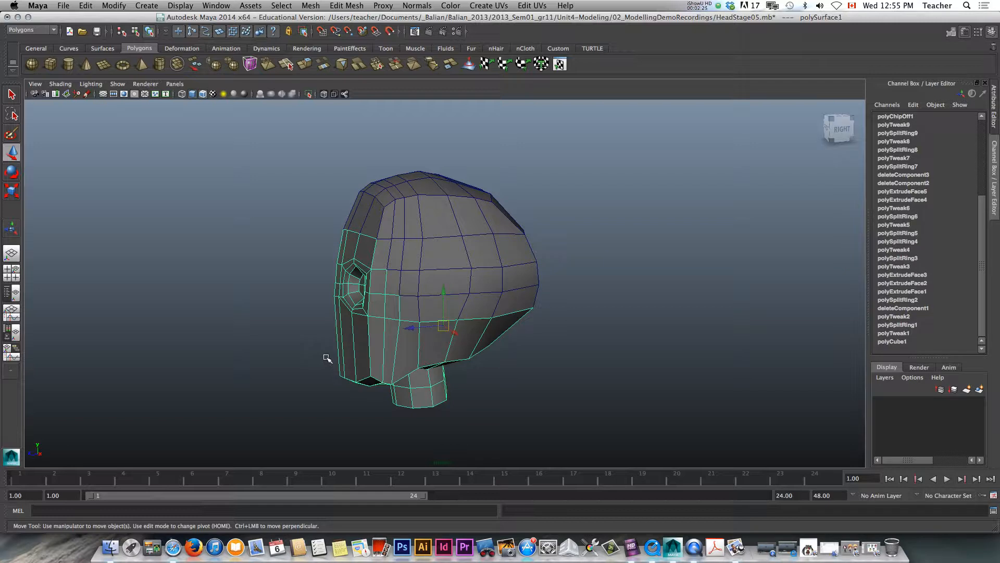
alt+drag(292, 295, 301, 292)
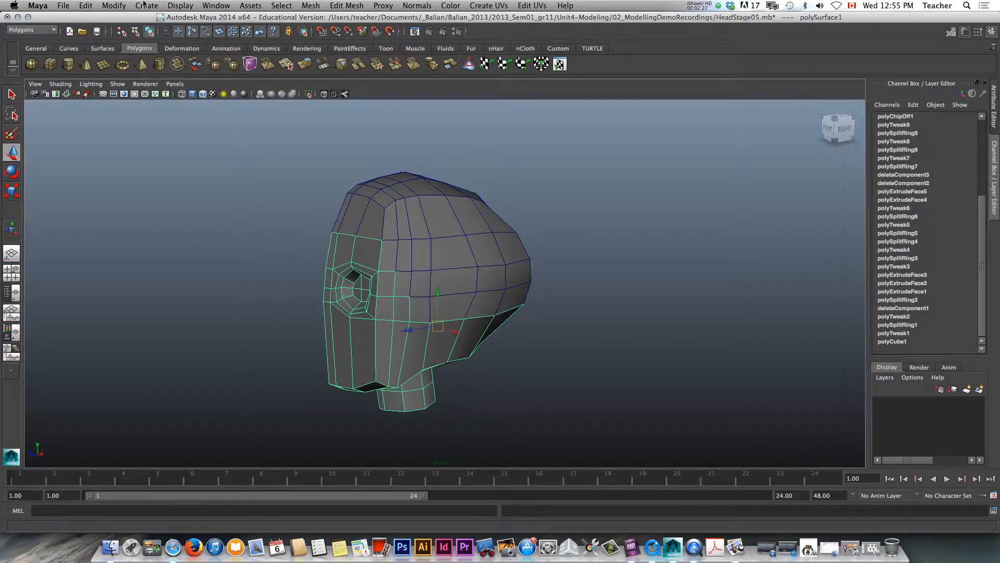
click(86, 6)
mouse_move(103, 128)
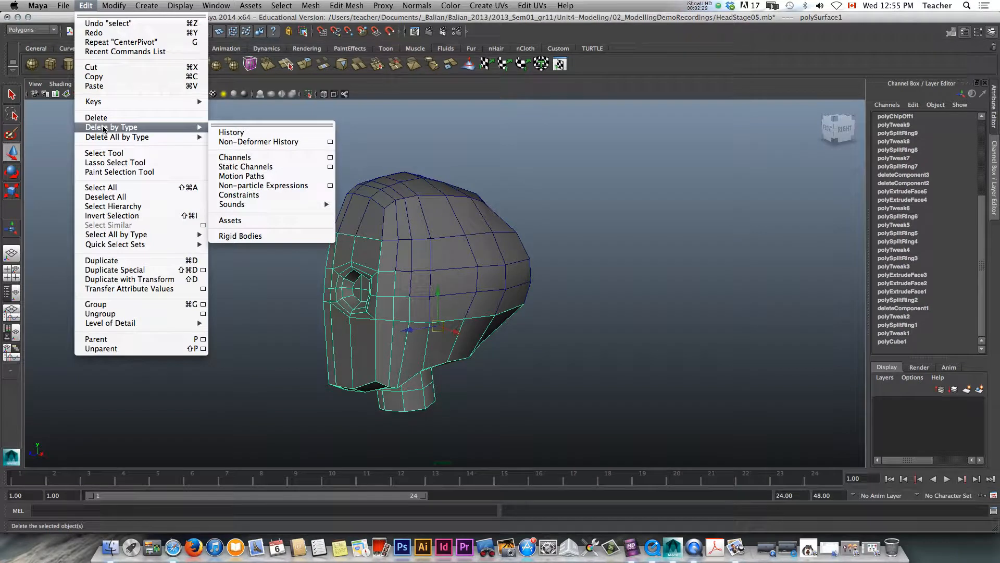
click(232, 132)
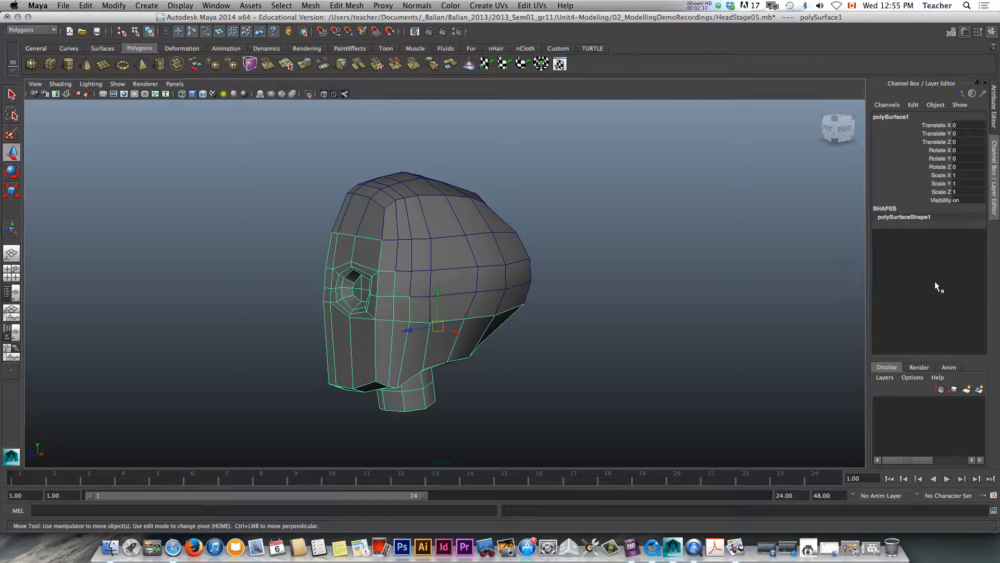
Step: Select the hair piece and scale it up slightly to about 1.051 in X and 1.102 in Y
click(436, 237)
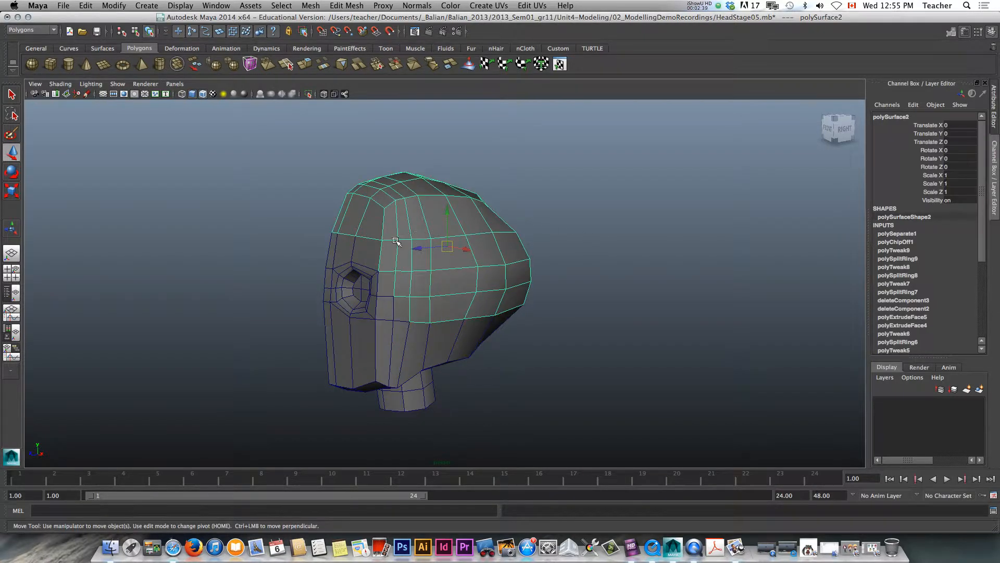
alt+drag(397, 239, 479, 250)
key(r)
drag(431, 198, 432, 191)
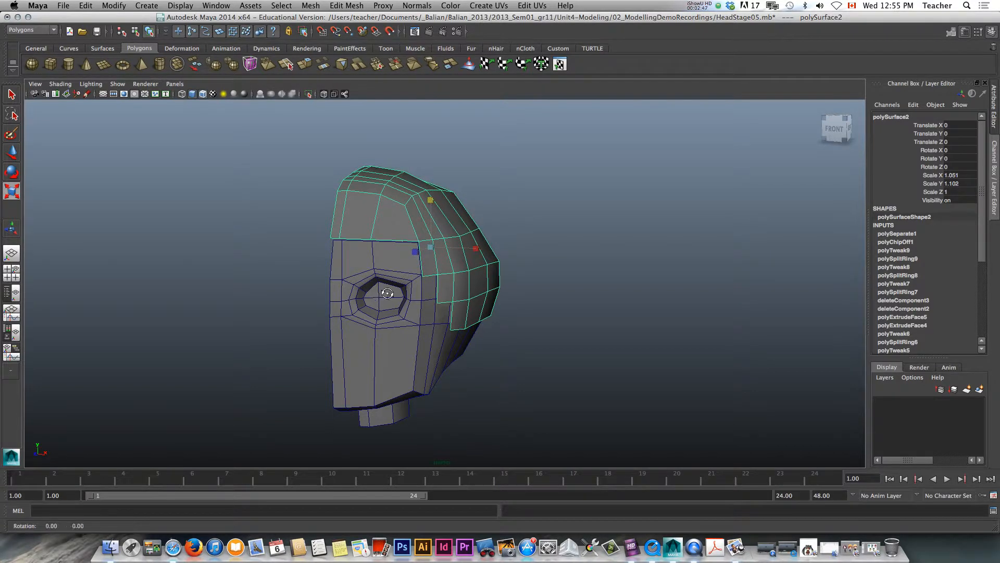
alt+drag(388, 294, 340, 295)
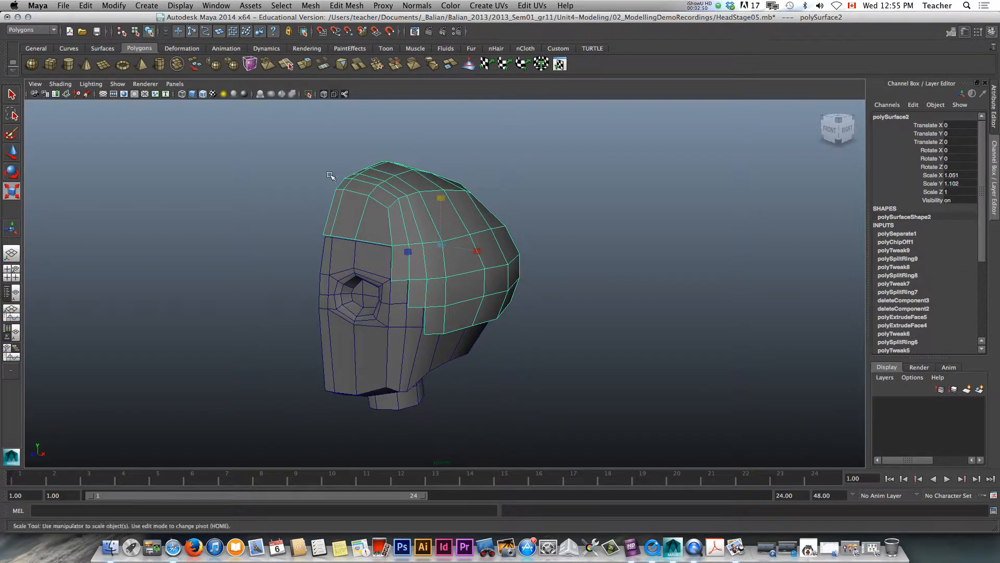
Step: Extrude the faces of the hair piece with a thickness of 0.3 to make it a solid shell
click(302, 64)
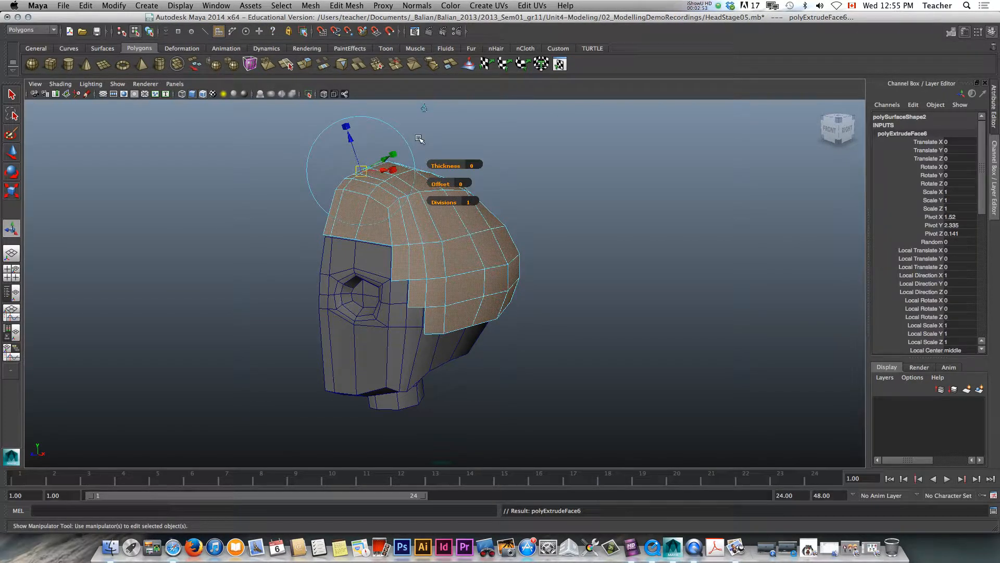
click(424, 106)
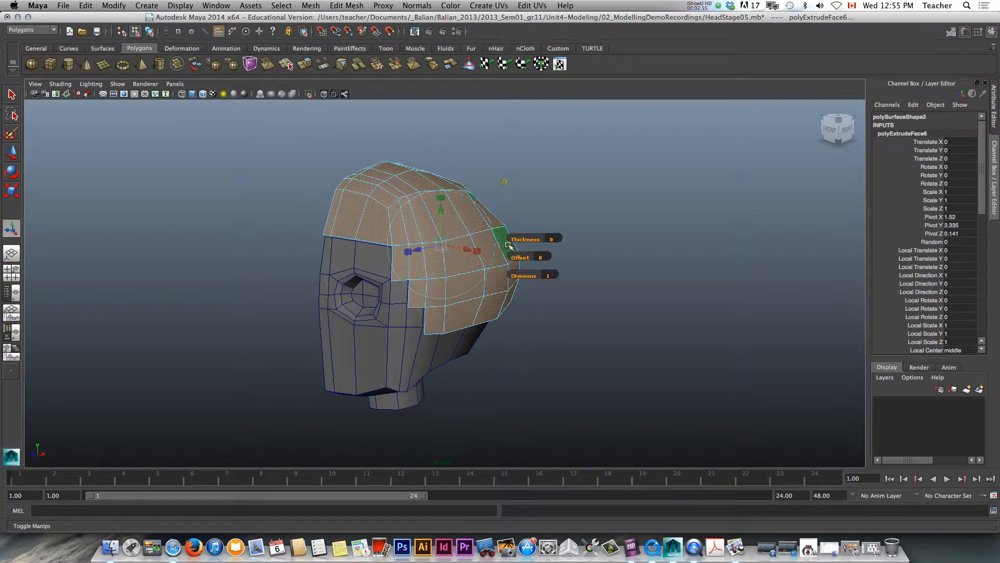
alt+drag(472, 279, 516, 241)
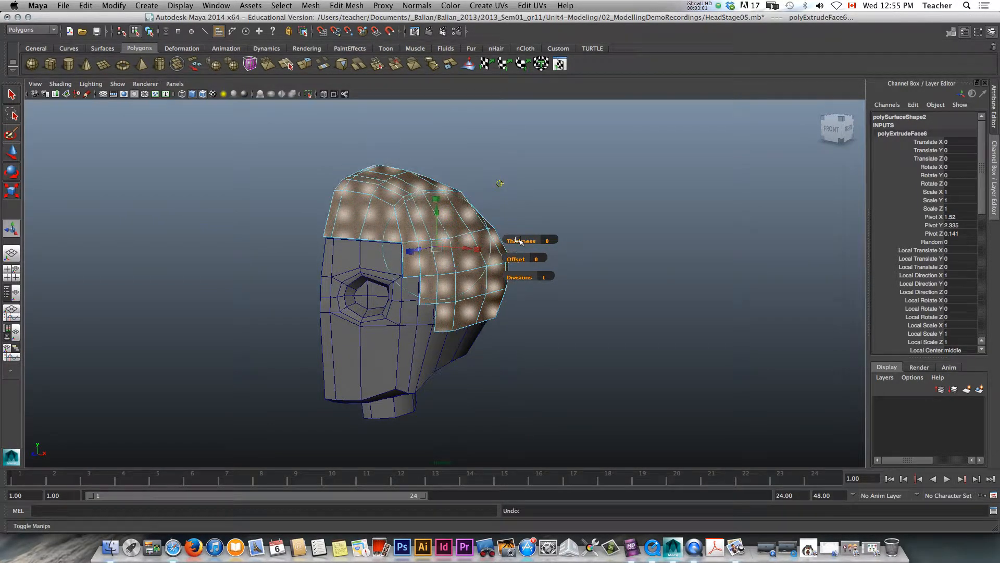
alt+drag(450, 214, 404, 189)
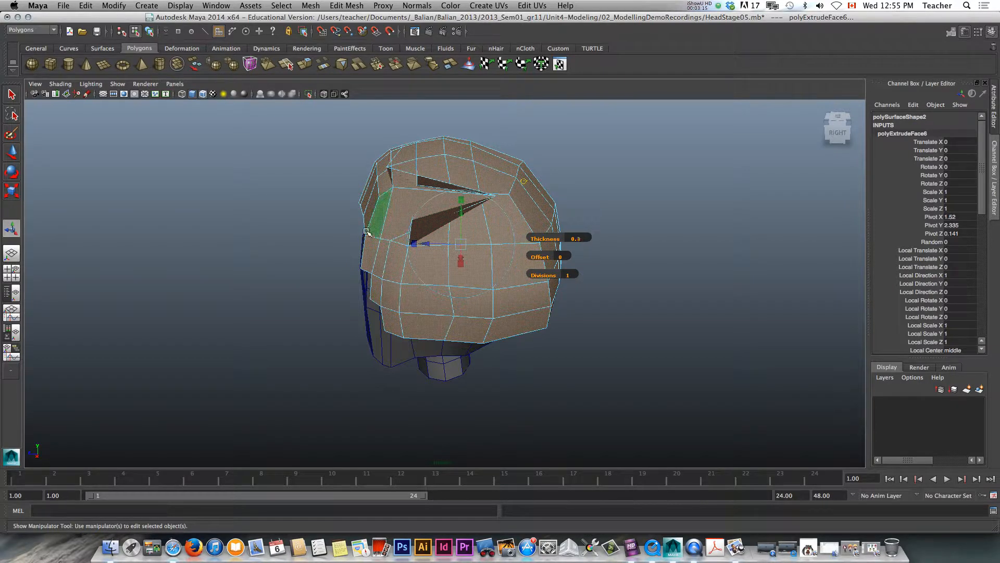
Step: Pull the stray vertex at the upper back of the hair forward to repair the spiked faces on the side
right_drag(448, 194, 513, 182)
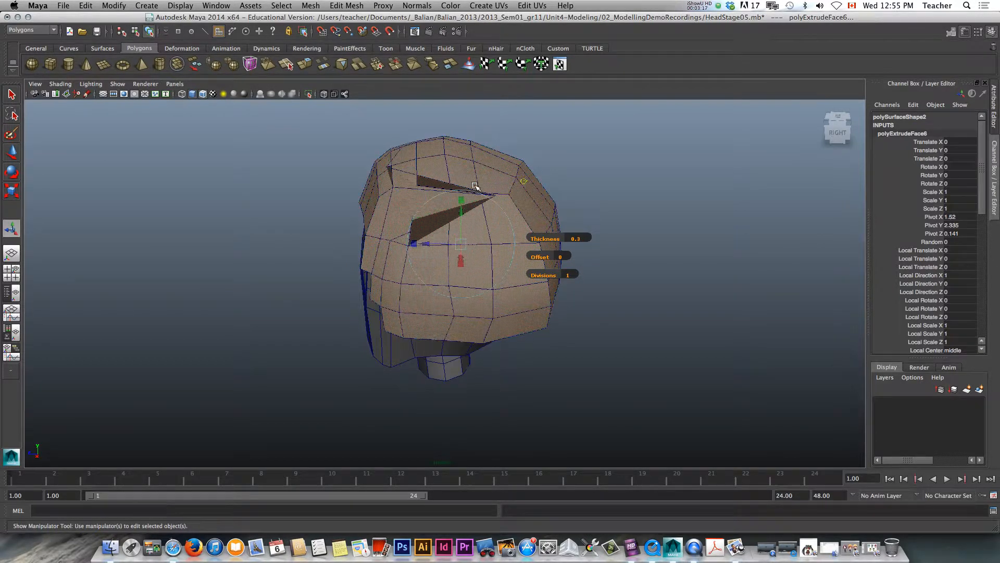
click(416, 218)
alt+drag(416, 218, 525, 192)
right_drag(506, 188, 463, 190)
click(502, 188)
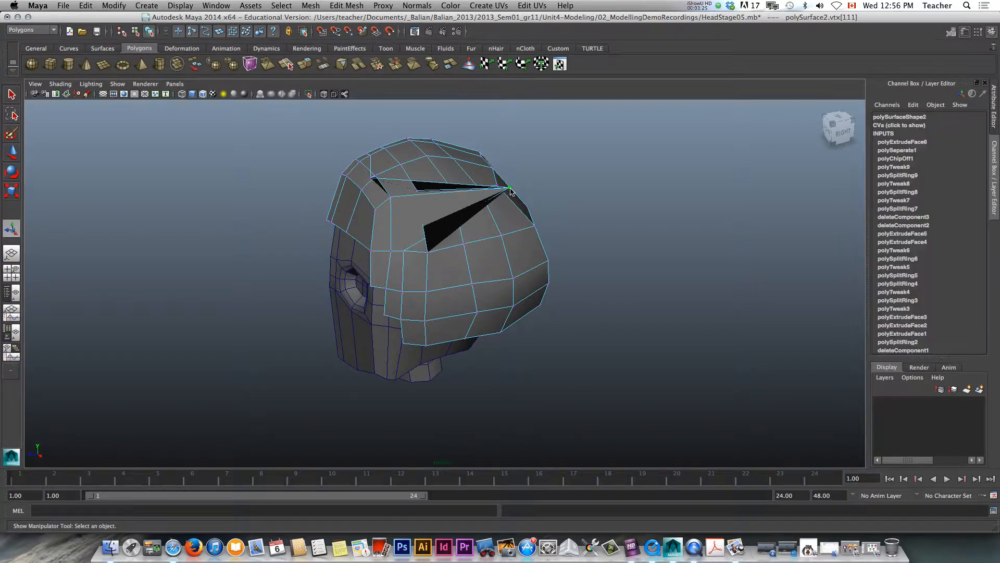
key(w)
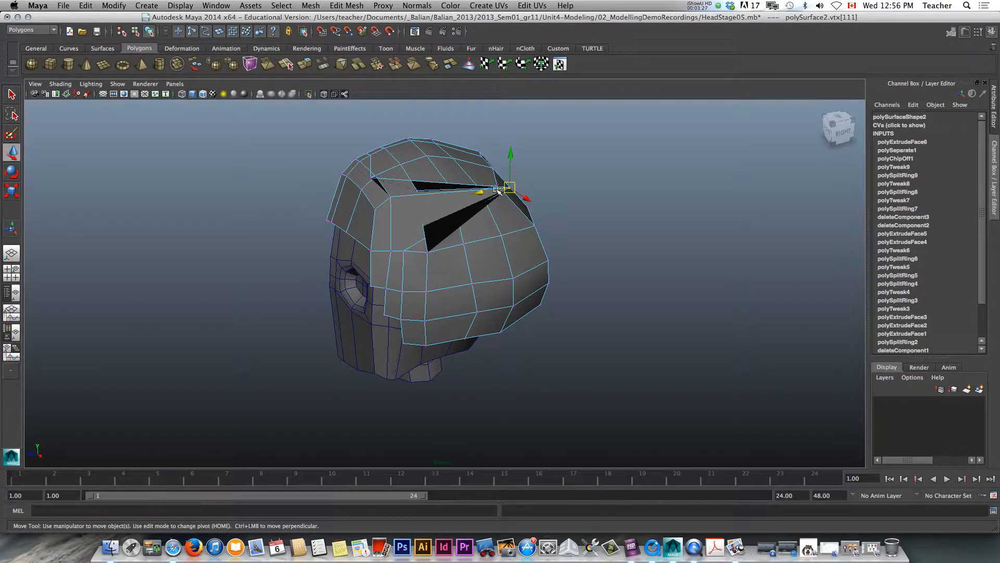
drag(497, 190, 388, 206)
Step: Move the misplaced vertex above the forehead backward to close the dark gap and adjust the neighbouring corner vertex
click(369, 178)
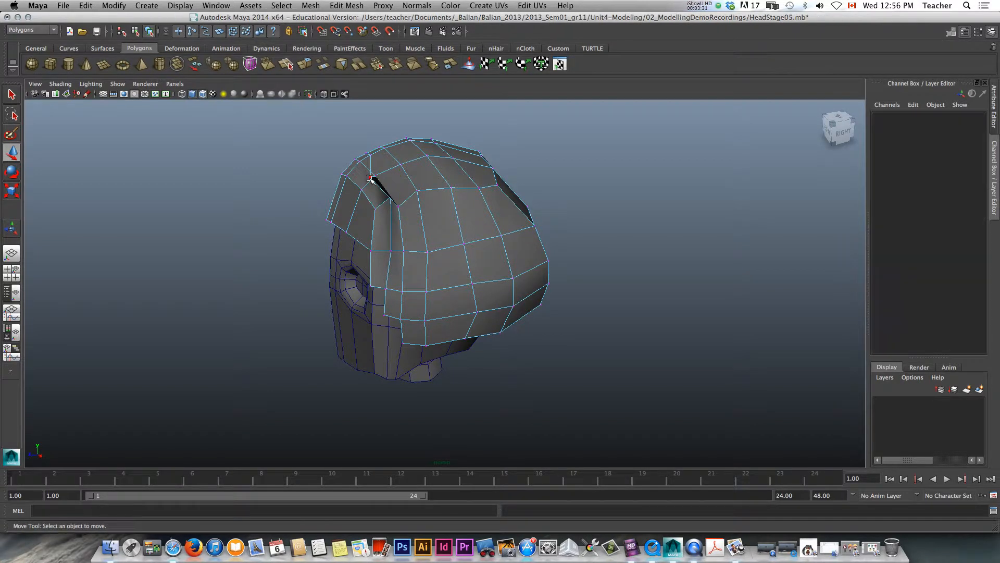
click(372, 177)
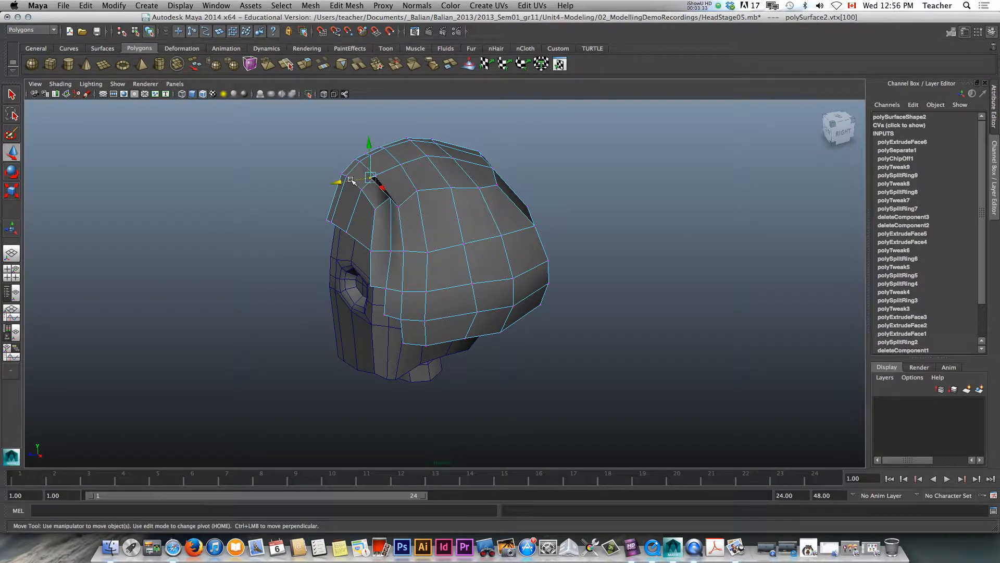
drag(351, 179, 399, 200)
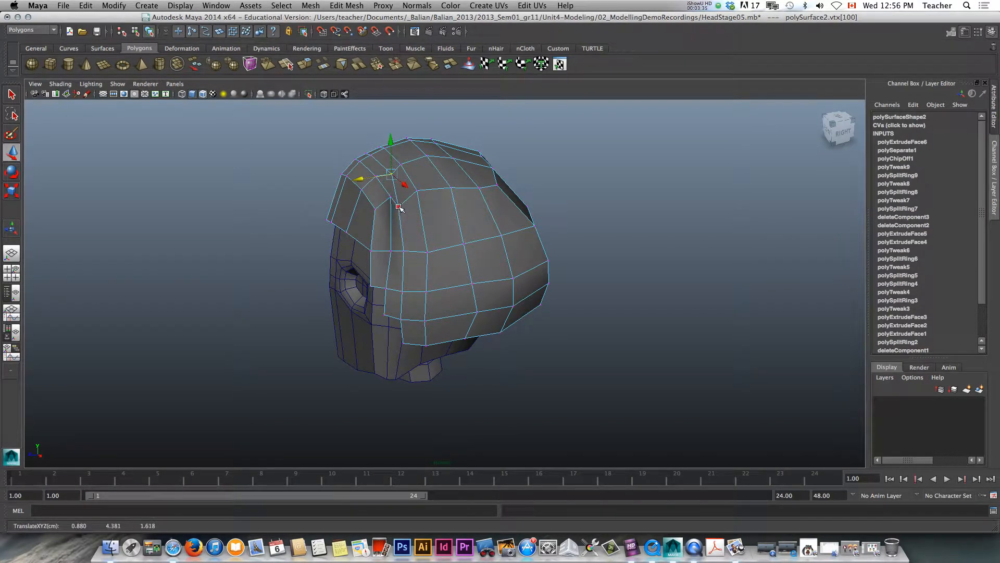
click(389, 197)
alt+drag(353, 230, 442, 171)
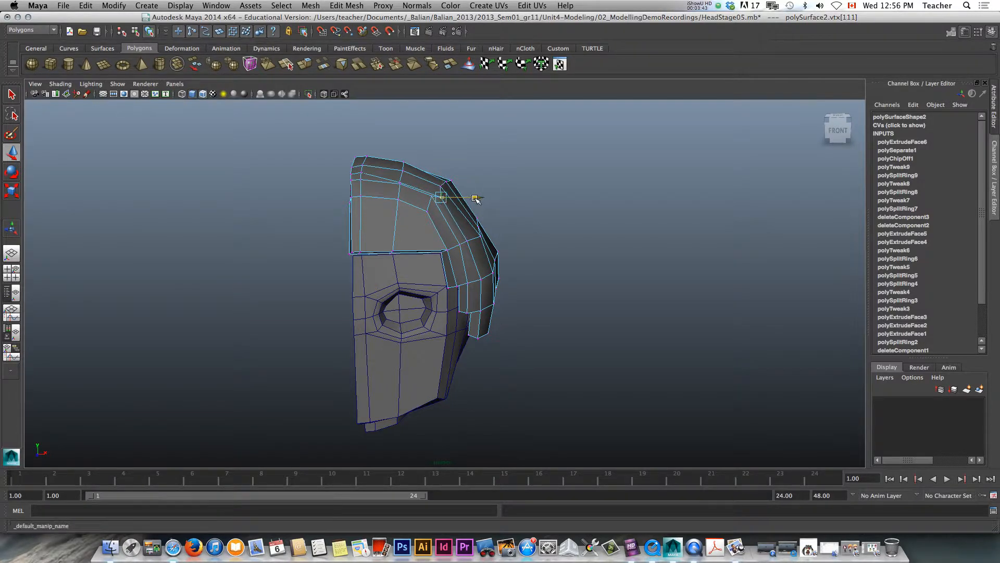
alt+drag(472, 201, 417, 180)
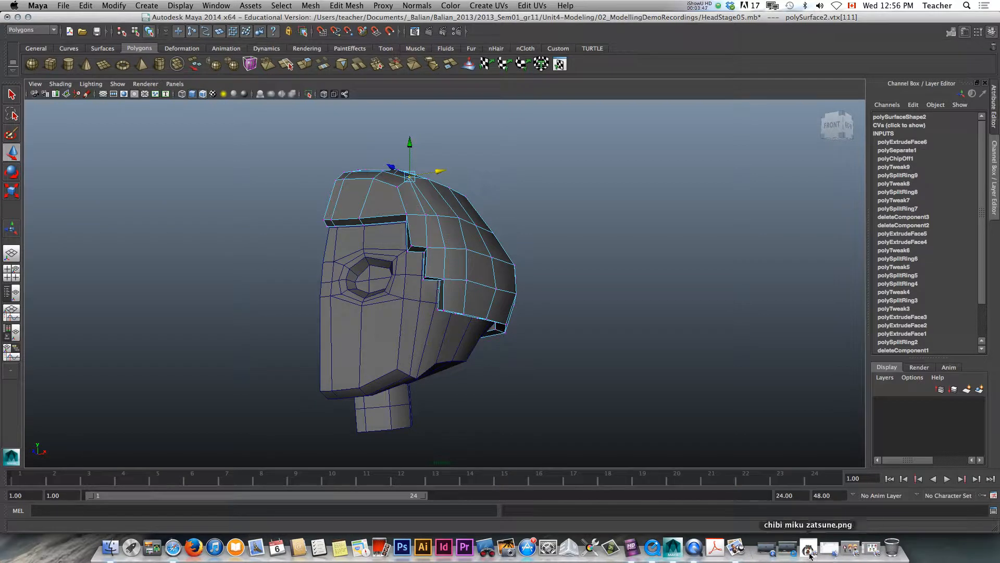
Step: Open the chibi Jack Frost reference image and arrange it beside a narrowed Maya window
click(735, 547)
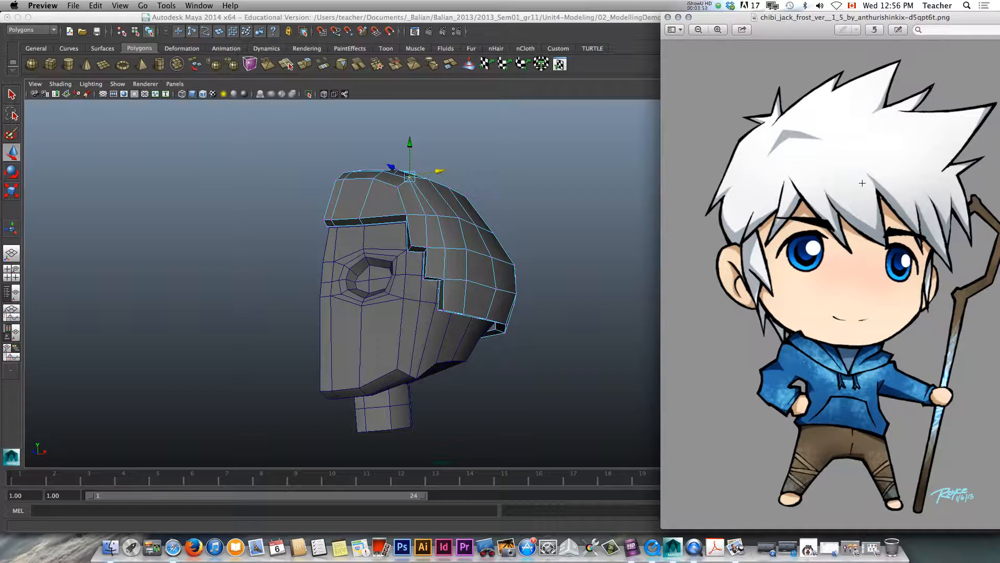
drag(864, 185, 876, 177)
drag(874, 17, 744, 20)
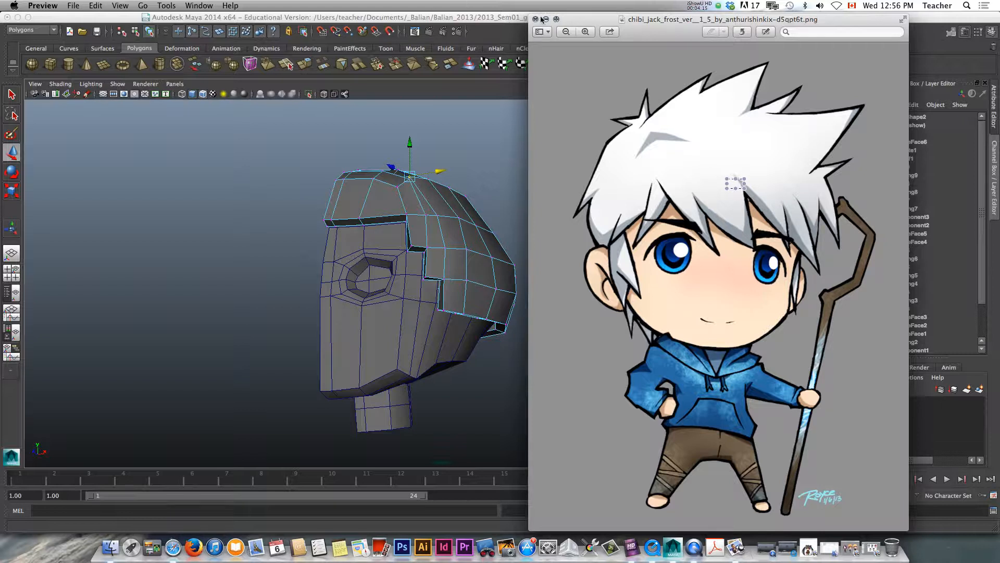
drag(586, 21, 603, 19)
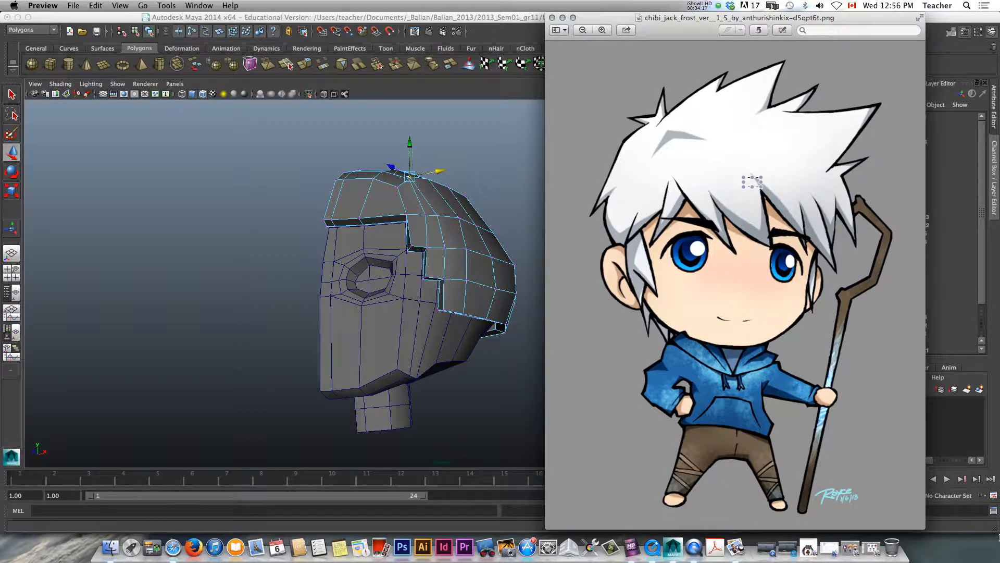
drag(995, 530, 730, 541)
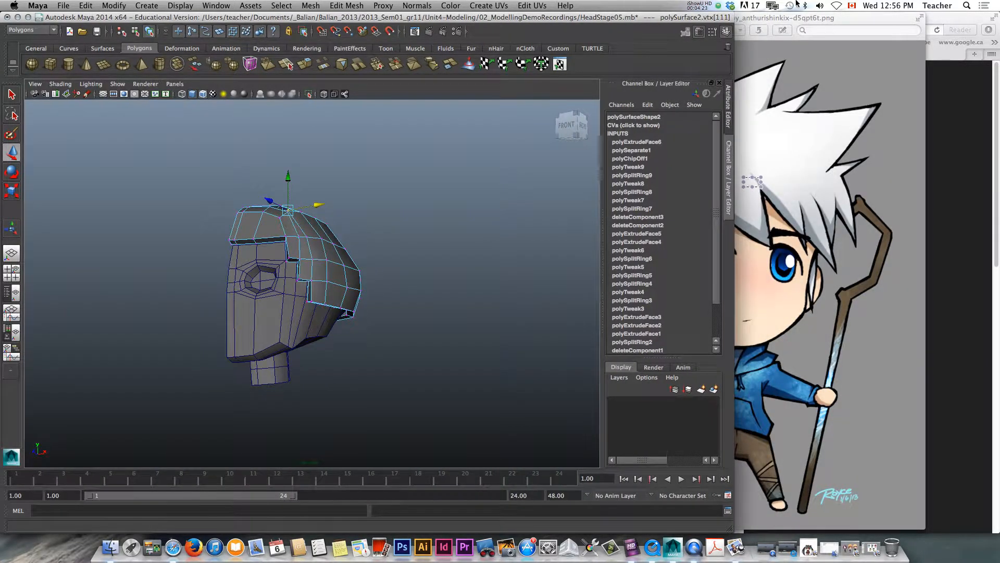
click(778, 19)
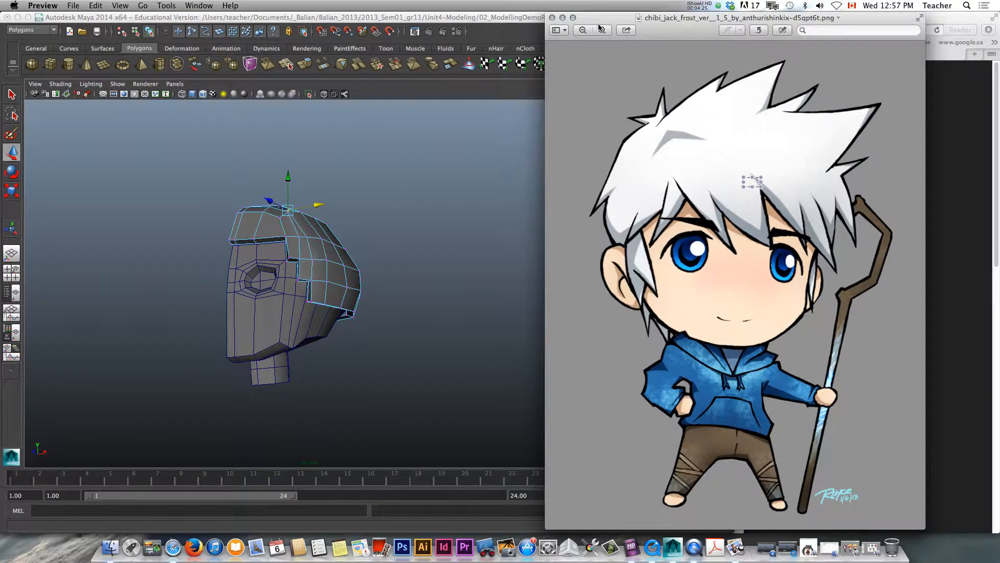
drag(599, 27, 694, 35)
Step: Return the hair piece to object mode and delete its construction history
right_drag(324, 250, 323, 243)
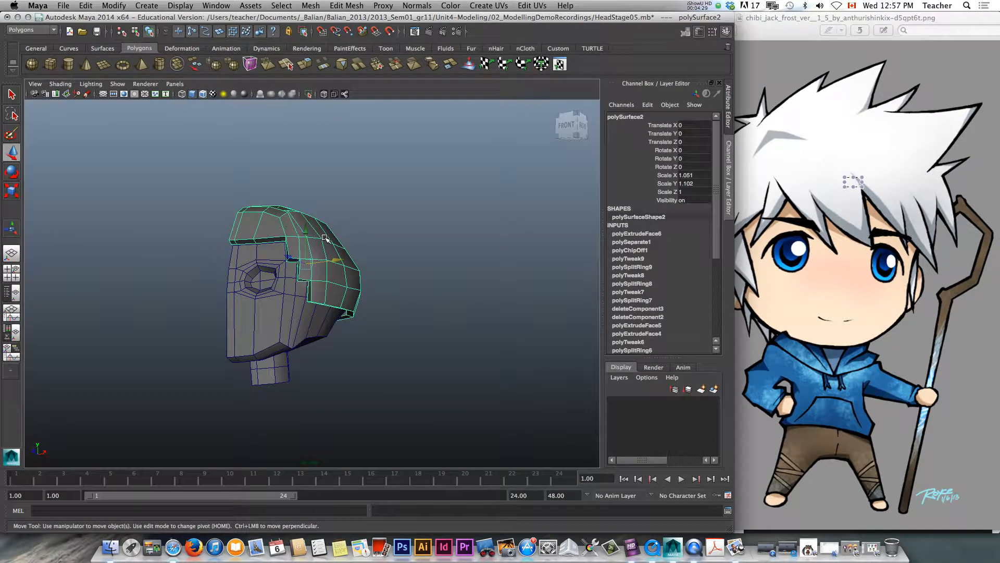
click(86, 6)
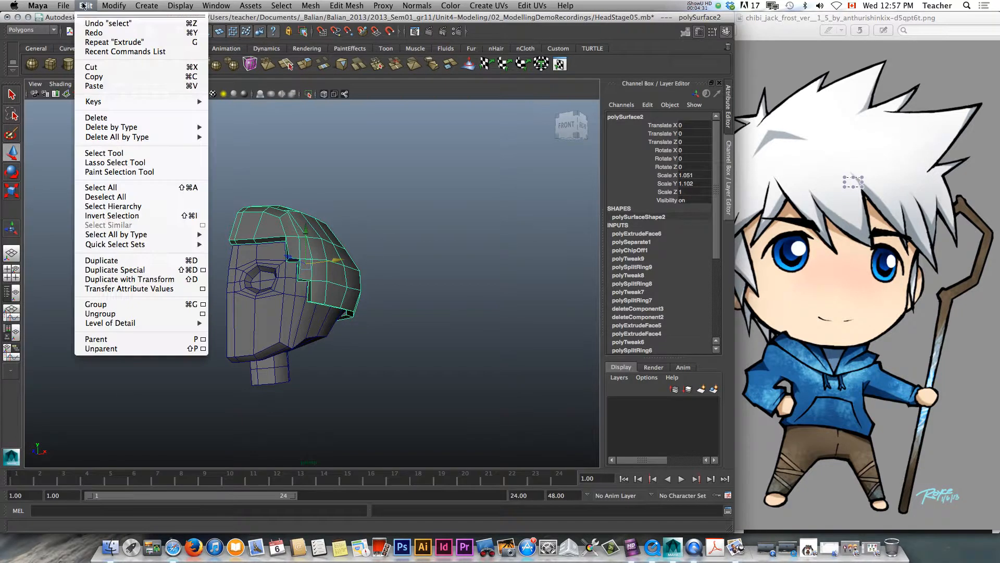
mouse_move(102, 131)
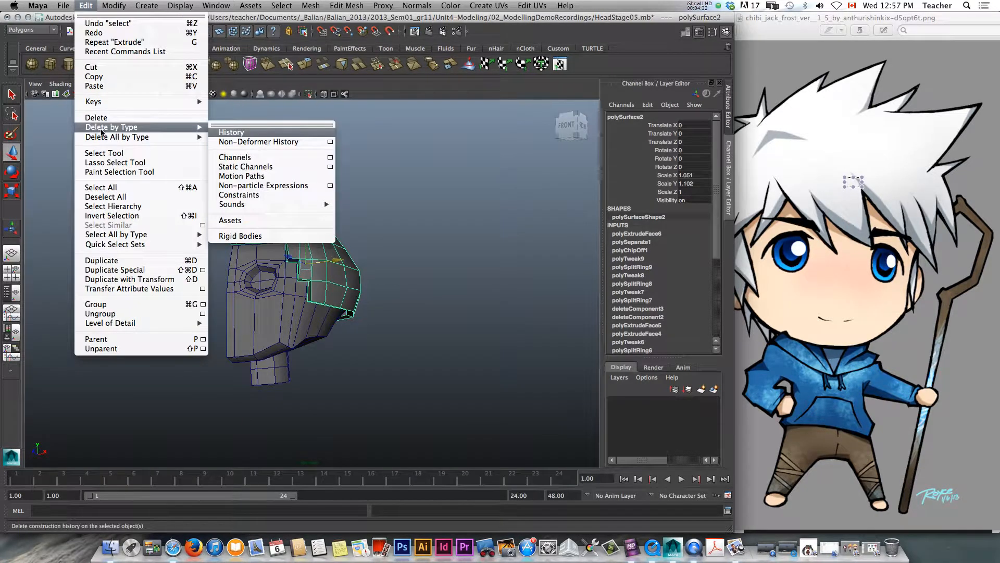
click(223, 133)
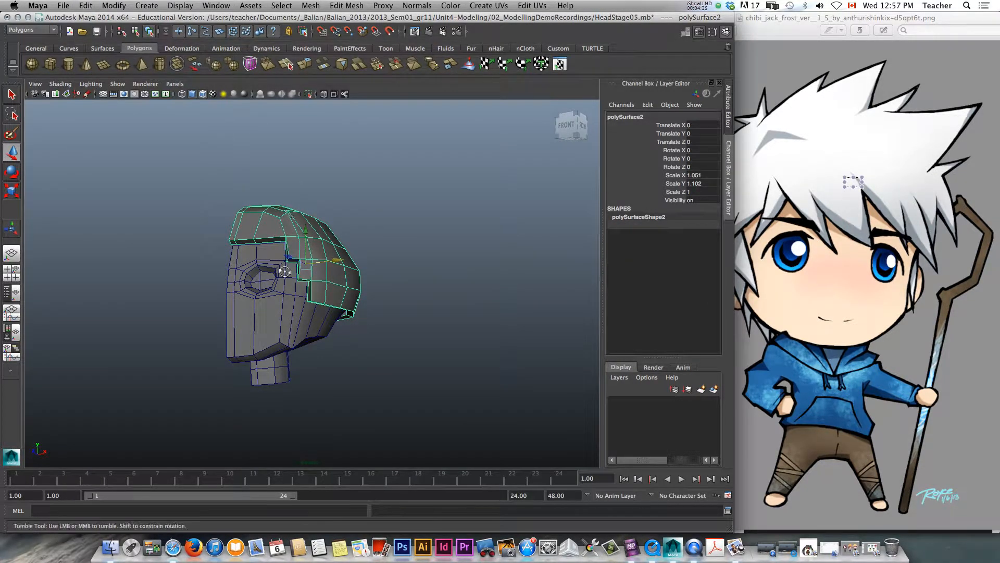
Step: Extrude the outer face on the underside of the fringe with a thickness of 1.6 to form a hair strand
alt+drag(284, 271, 293, 271)
scroll(284, 228, up, 10)
alt+middle_drag(228, 190, 237, 193)
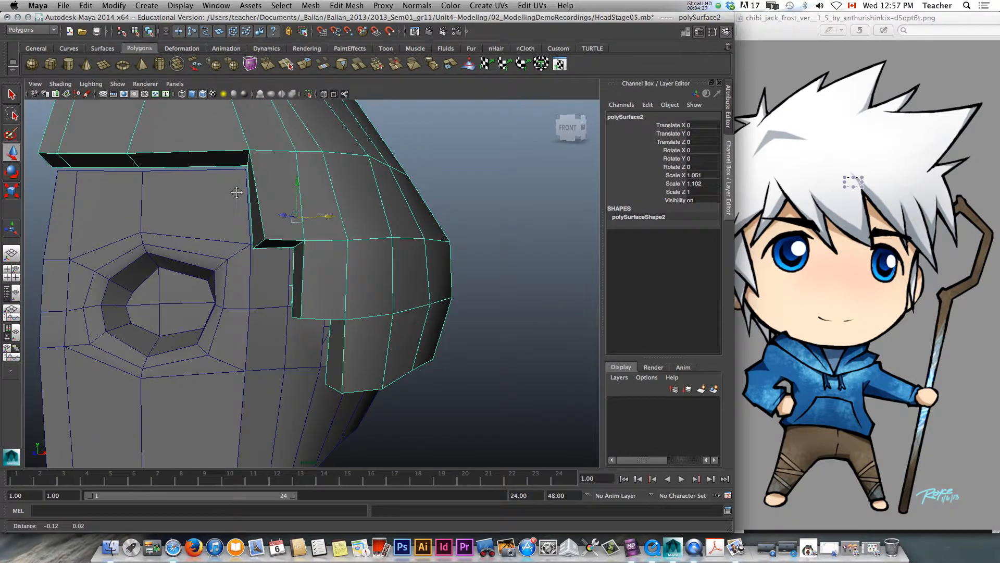
alt+drag(236, 193, 299, 151)
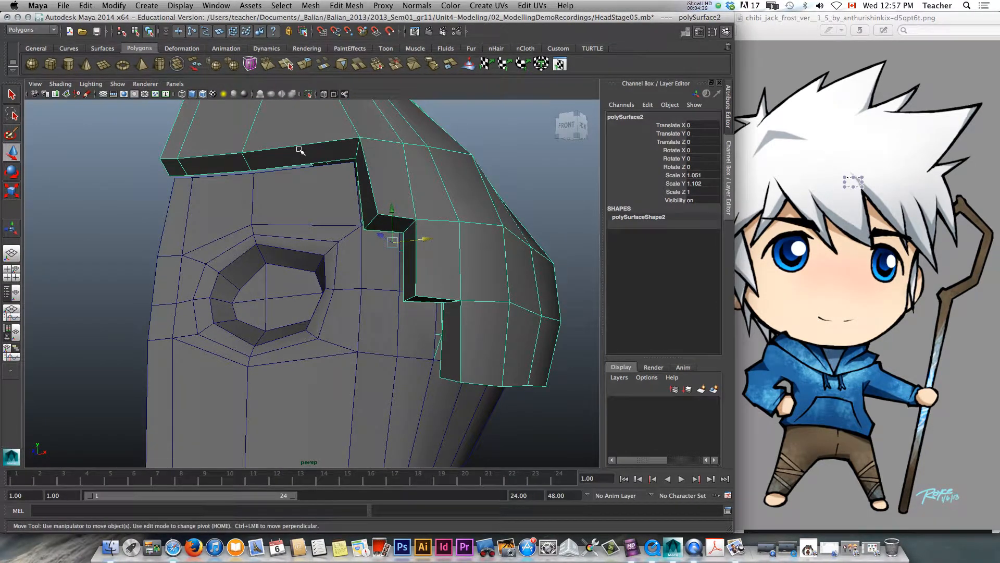
right_drag(300, 151, 312, 168)
click(301, 156)
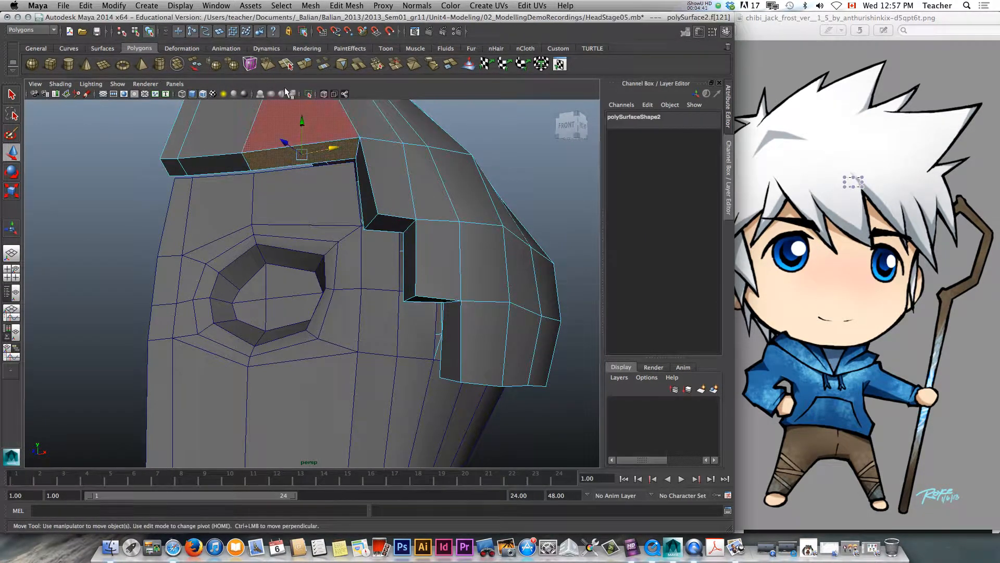
click(306, 61)
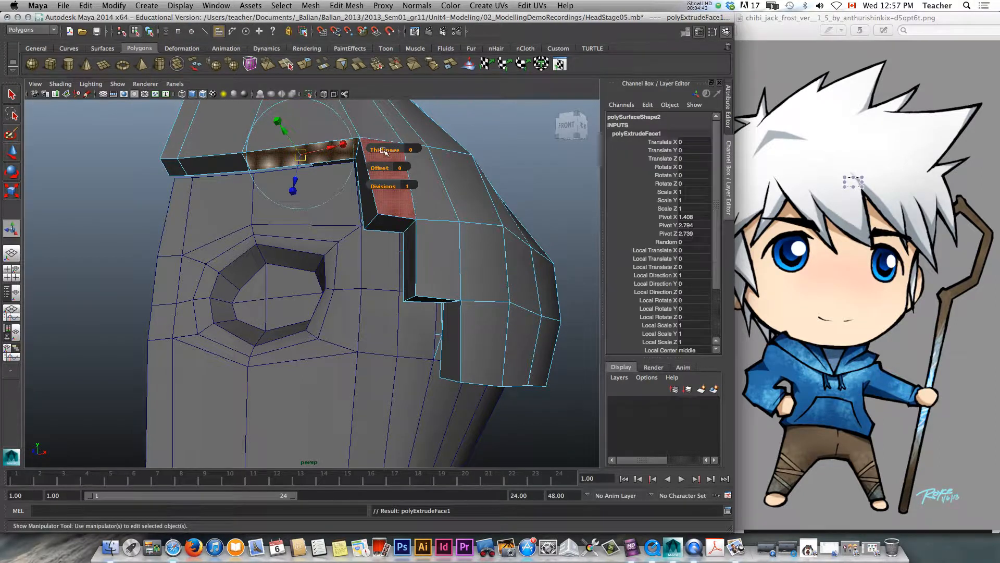
alt+drag(324, 205, 345, 117)
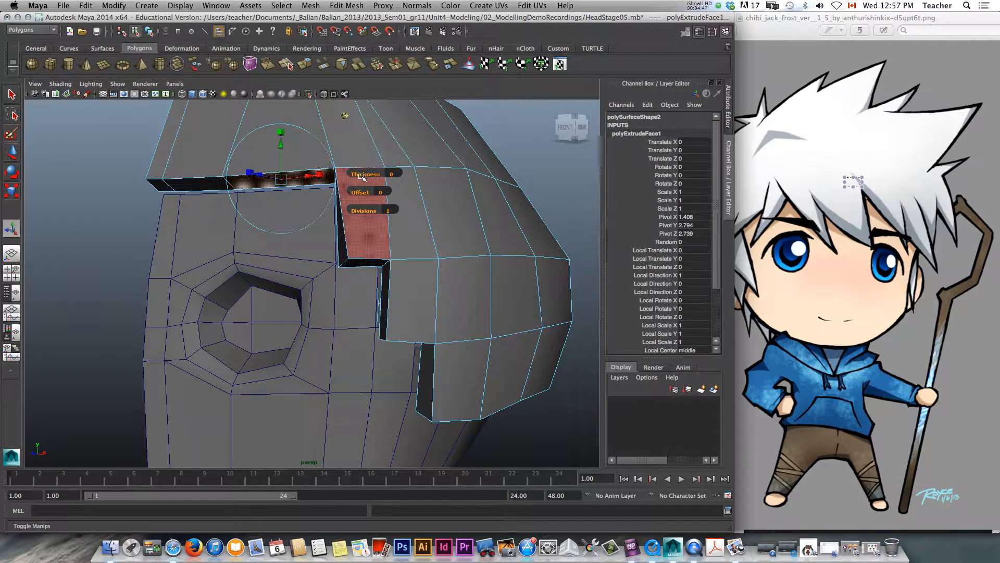
drag(356, 175, 365, 176)
Step: Scale the lower end face of the extruded fringe strand along X
alt+drag(208, 259, 274, 252)
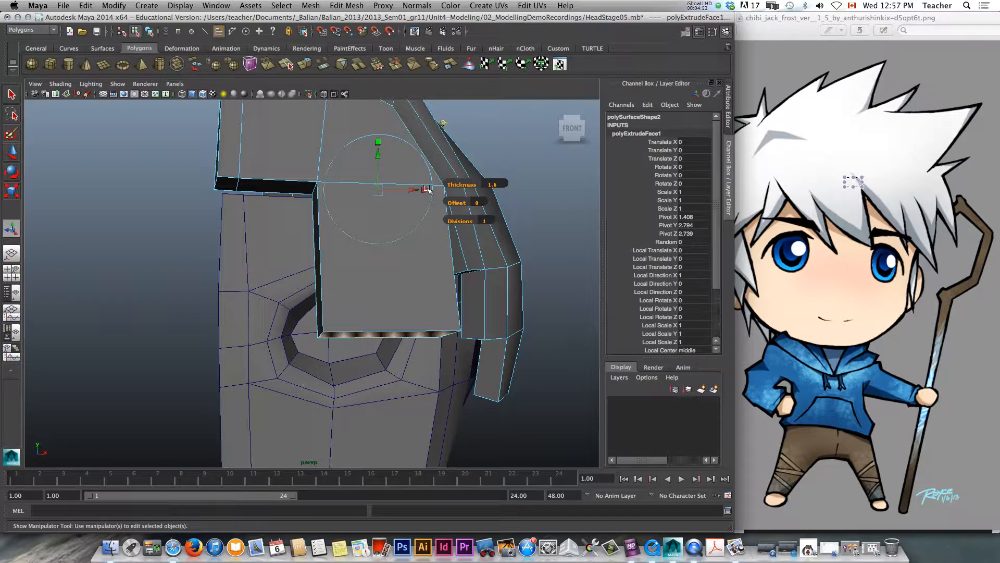
key(r)
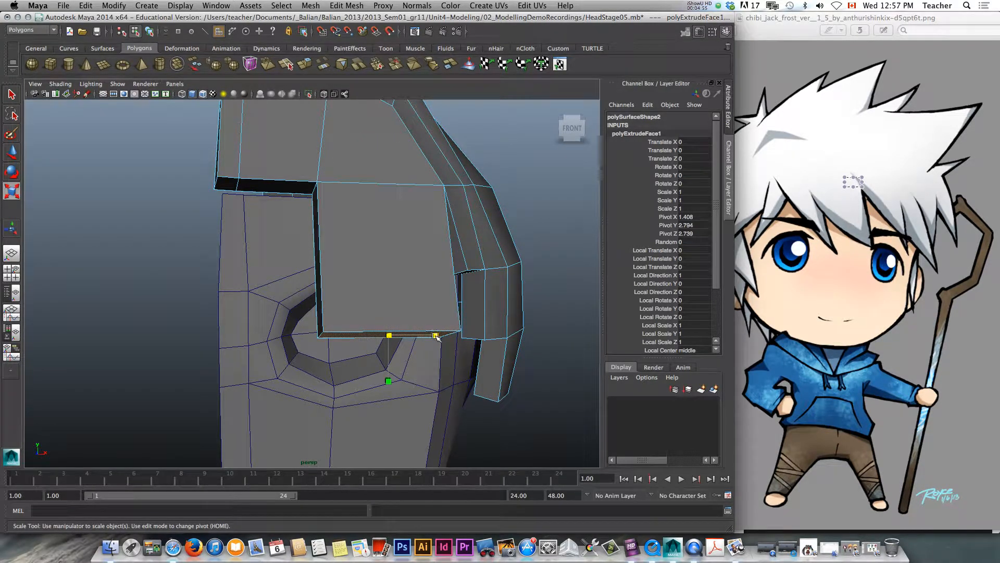
mouse_move(436, 336)
mouse_down()
mouse_move(399, 340)
mouse_move(438, 335)
mouse_up()
Step: Move the first fringe strand's tip vertices back toward the face and shift the vertices at its outer root toward the middle of the fringe
key(w)
alt+drag(340, 259, 415, 270)
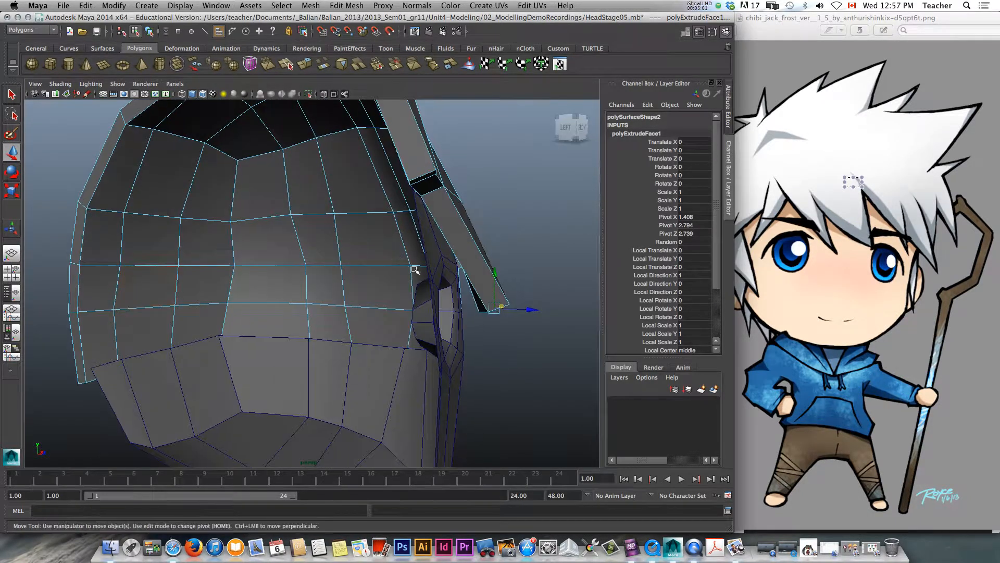
click(514, 306)
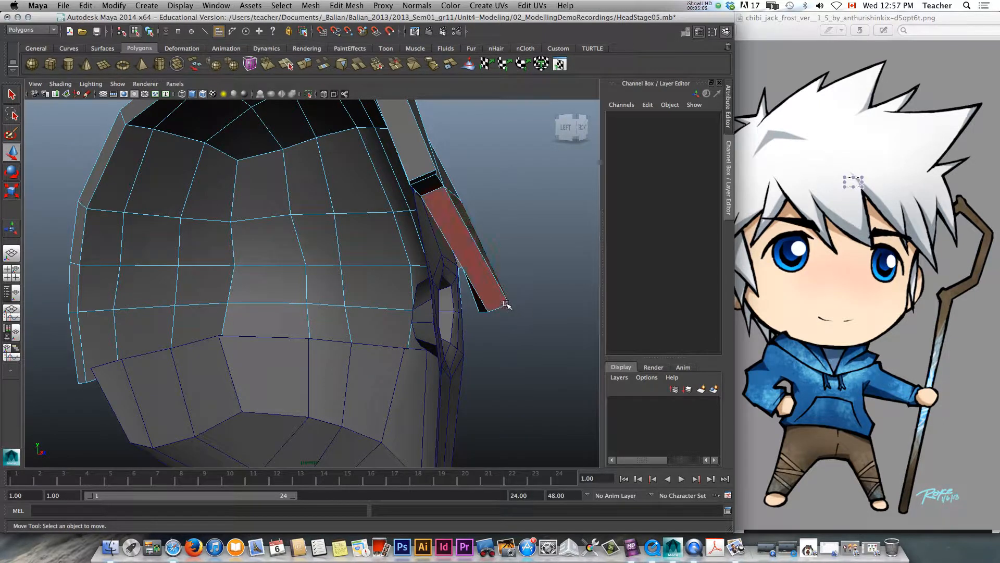
right_drag(506, 304, 465, 304)
drag(519, 289, 499, 308)
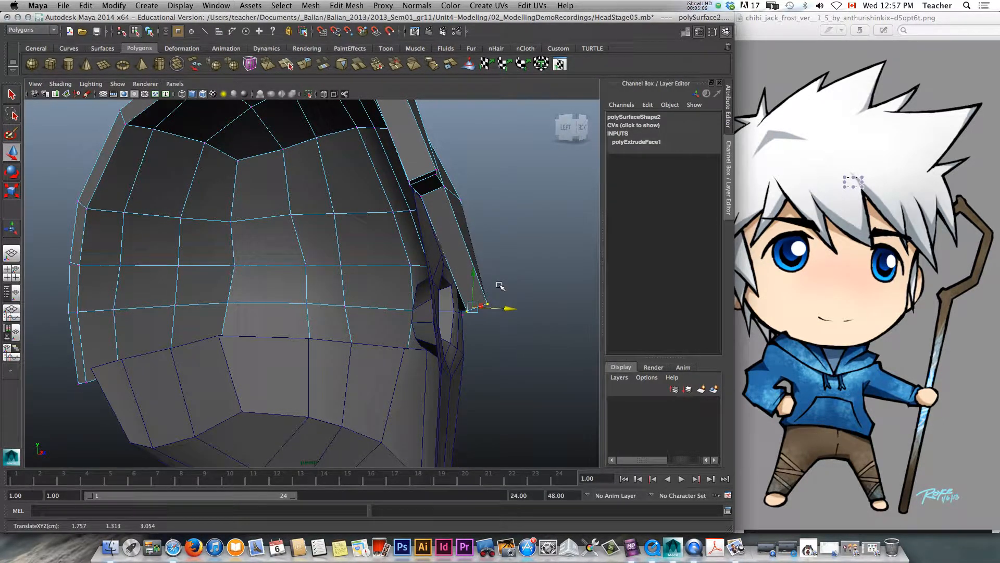
mouse_move(504, 271)
mouse_down()
mouse_move(480, 311)
mouse_move(486, 267)
mouse_move(502, 288)
mouse_move(484, 277)
mouse_up()
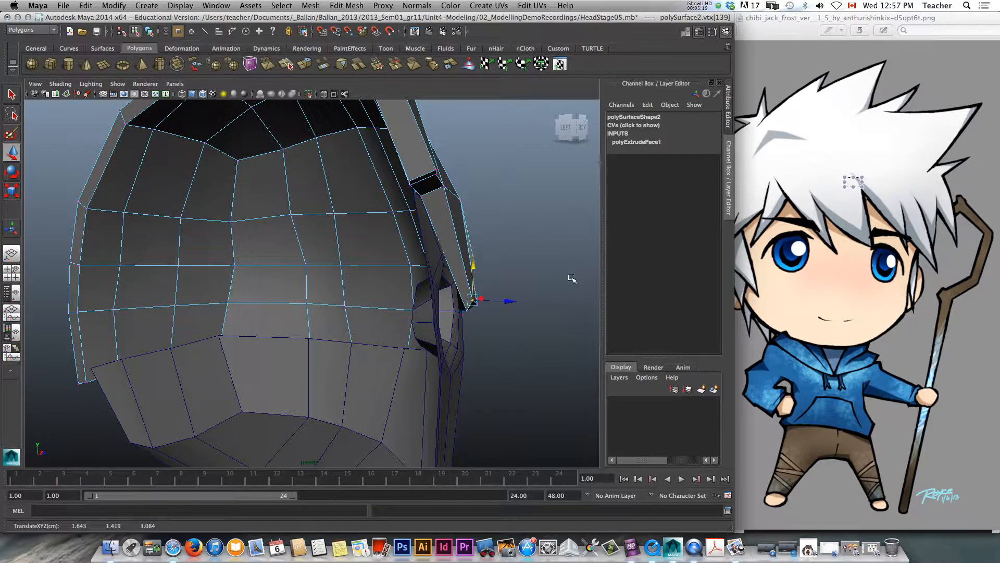
alt+drag(570, 277, 470, 281)
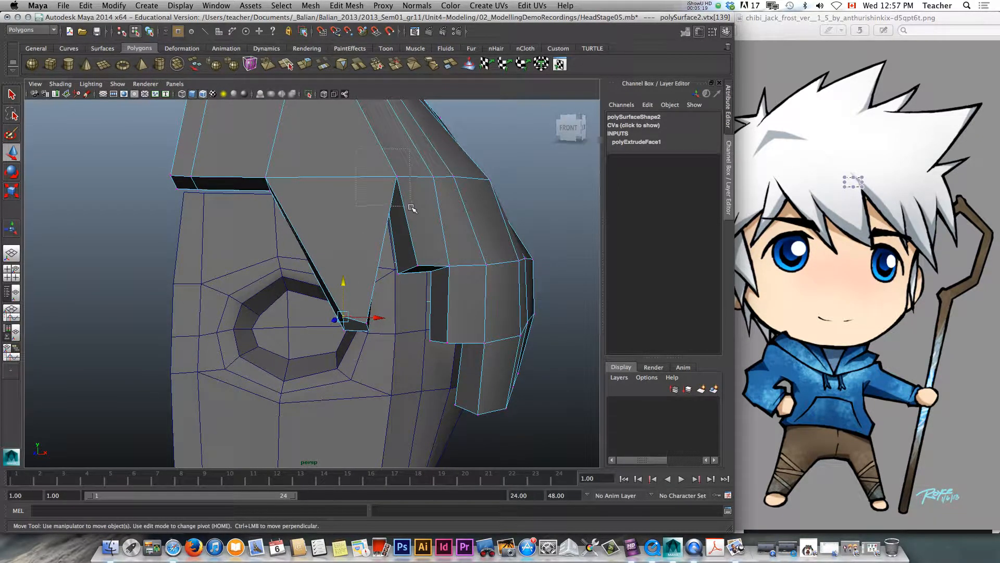
drag(411, 208, 383, 174)
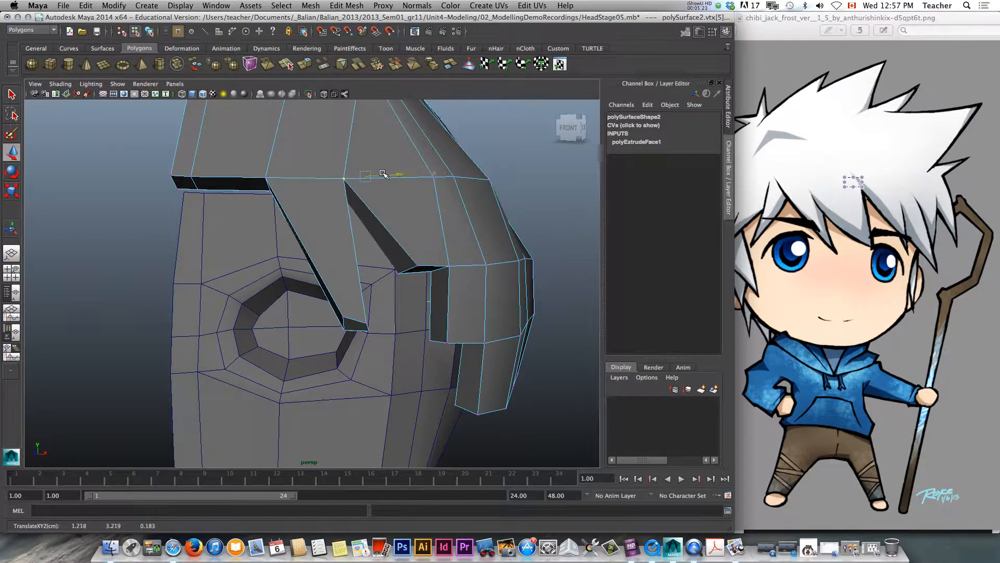
Step: Extrude the fringe's underside face beside the first strand by about 1.29 to form a second front strand
alt+drag(242, 185, 243, 176)
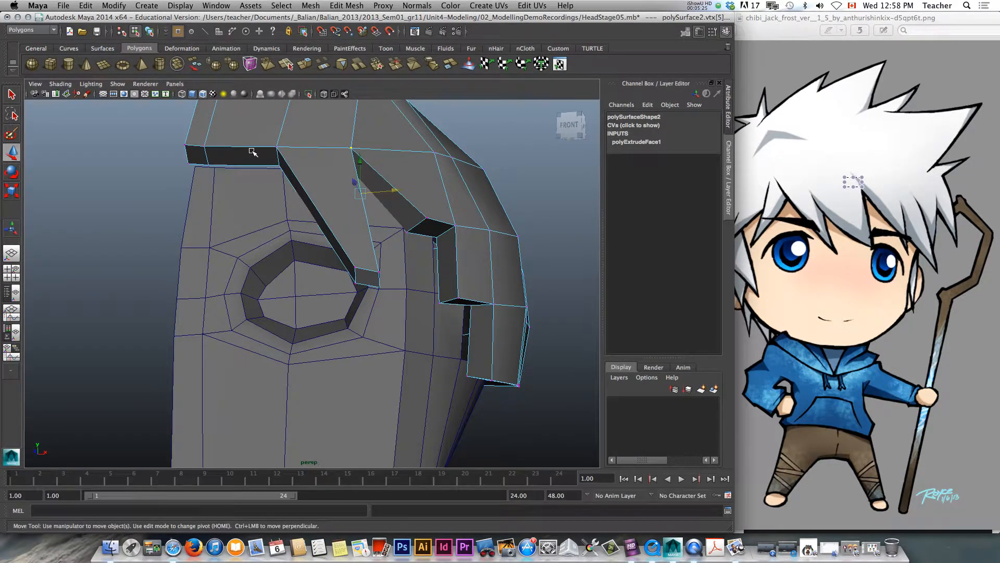
scroll(252, 151, up, 3)
alt+middle_drag(246, 140, 267, 195)
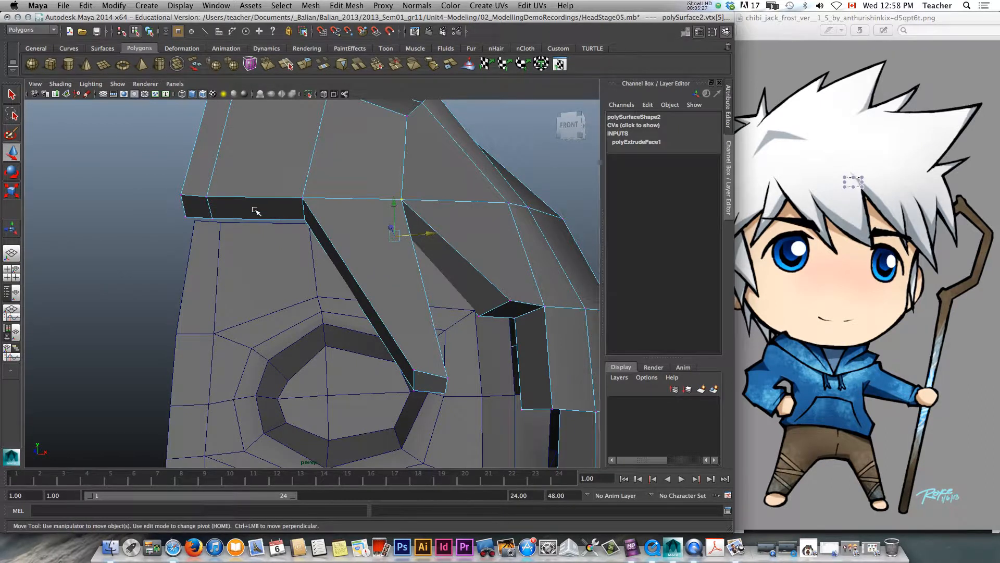
right_click(255, 210)
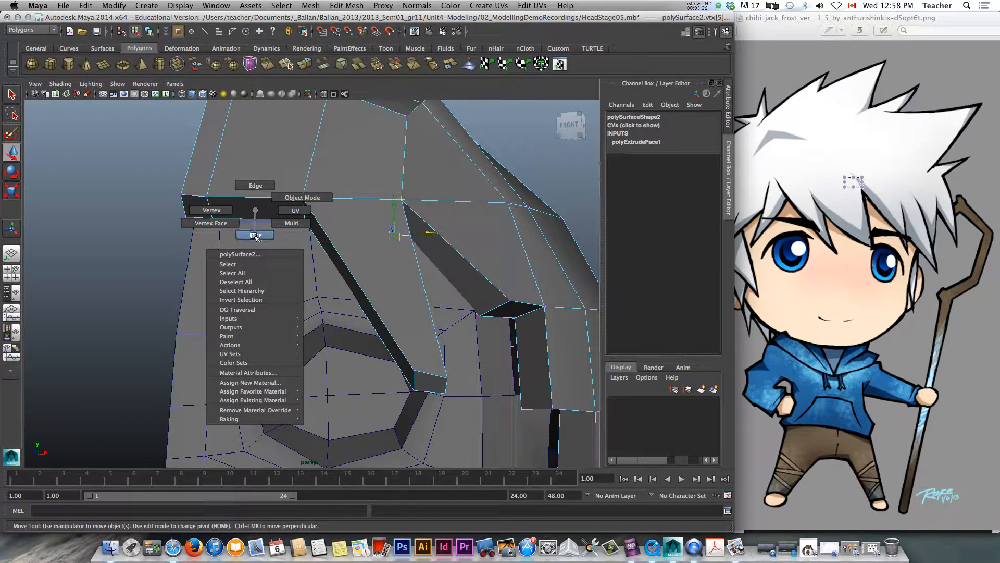
click(255, 235)
click(250, 208)
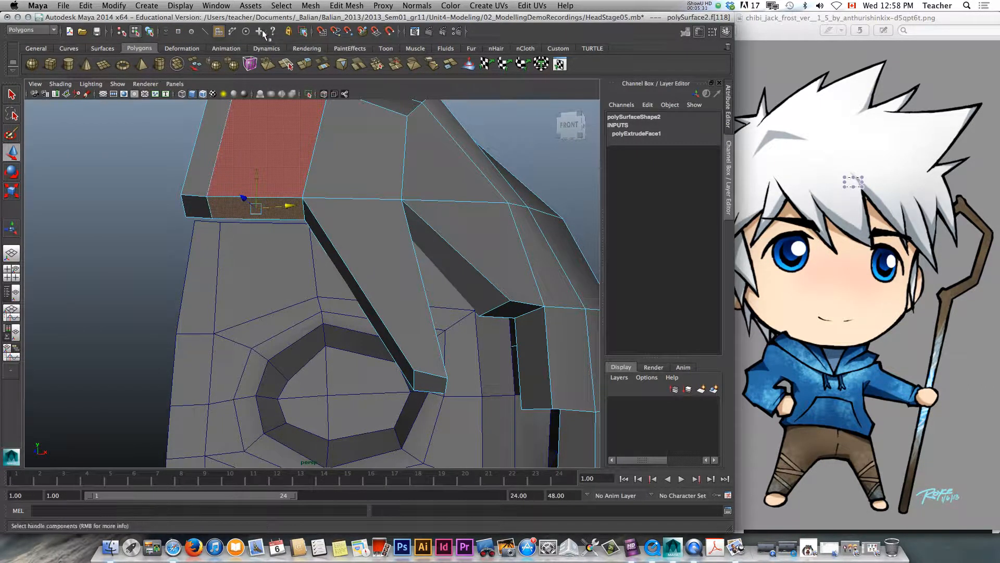
click(305, 63)
drag(253, 235, 246, 382)
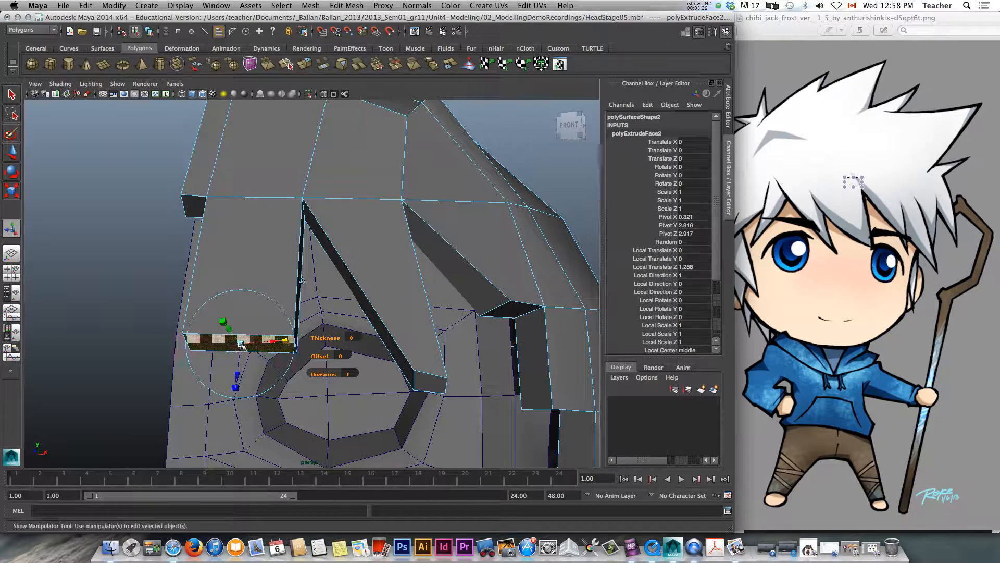
Step: Scale the second strand's end face uniformly to 0.3 and move it back toward the face
drag(240, 344, 349, 349)
key(w)
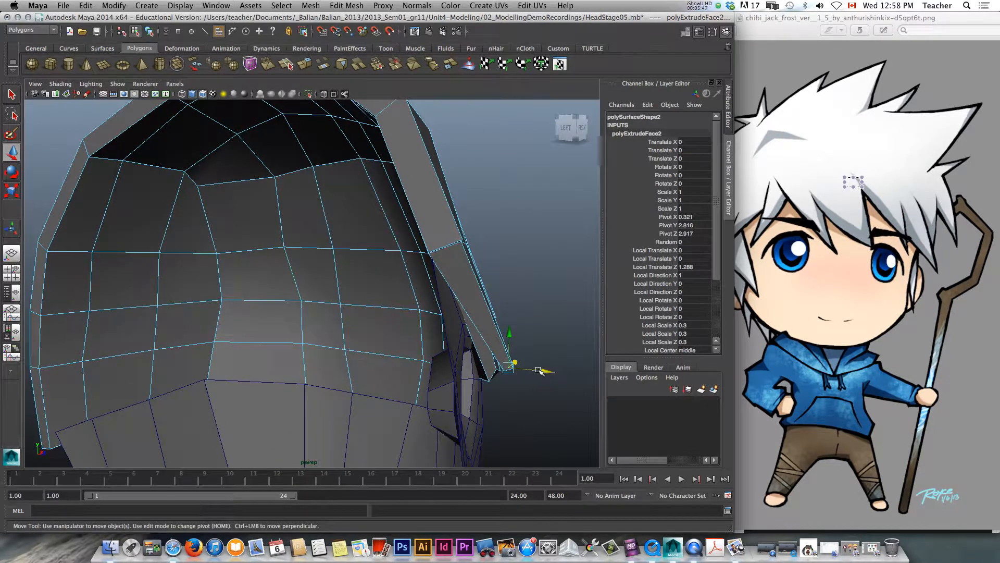
drag(542, 371, 413, 339)
Step: Extrude the underside face at the side of the hair by about 1.85 and scale its end to 0.4 for a sideburn strand
alt+drag(413, 237, 412, 212)
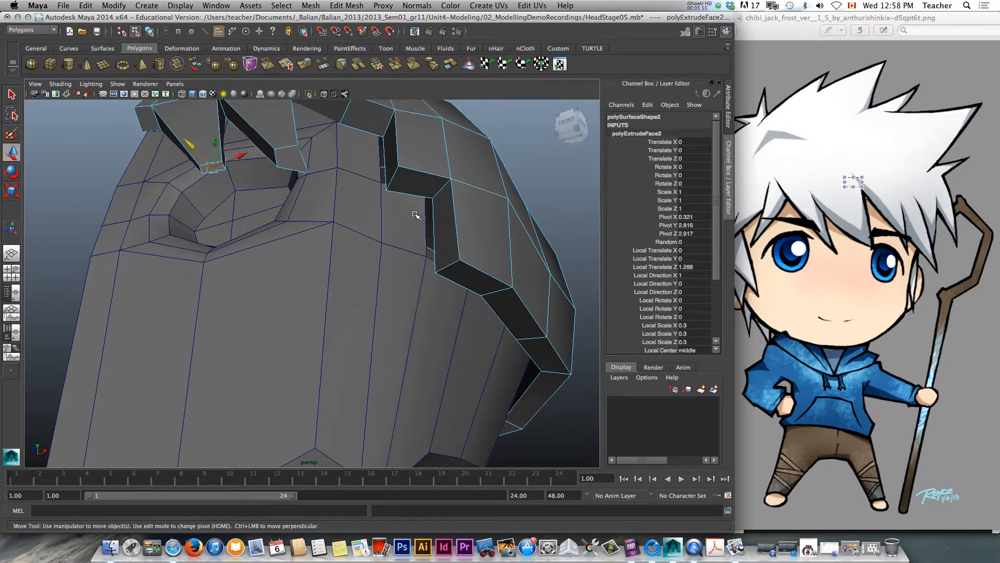
click(414, 181)
key(ctrl+e)
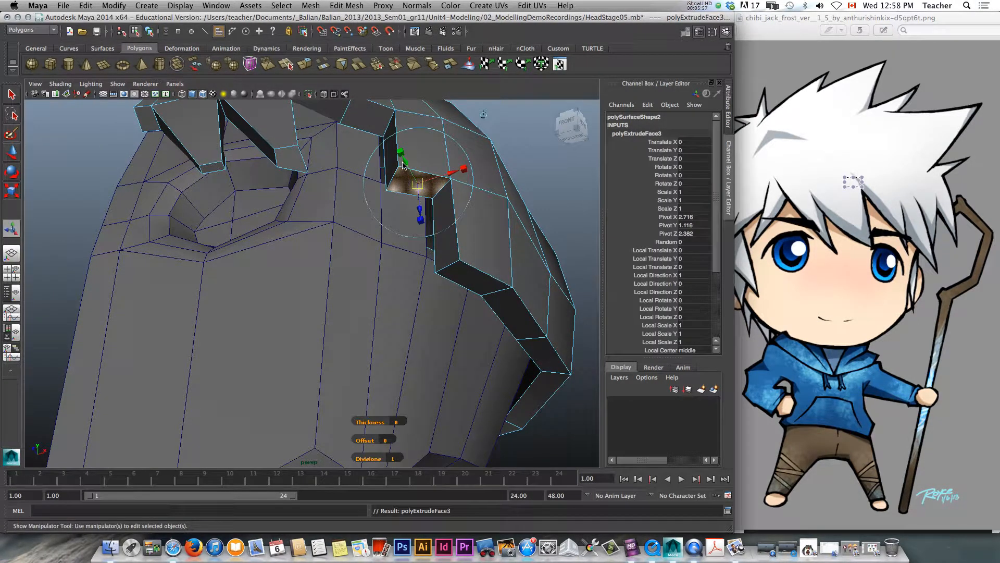
drag(419, 206, 430, 411)
alt+drag(421, 344, 421, 386)
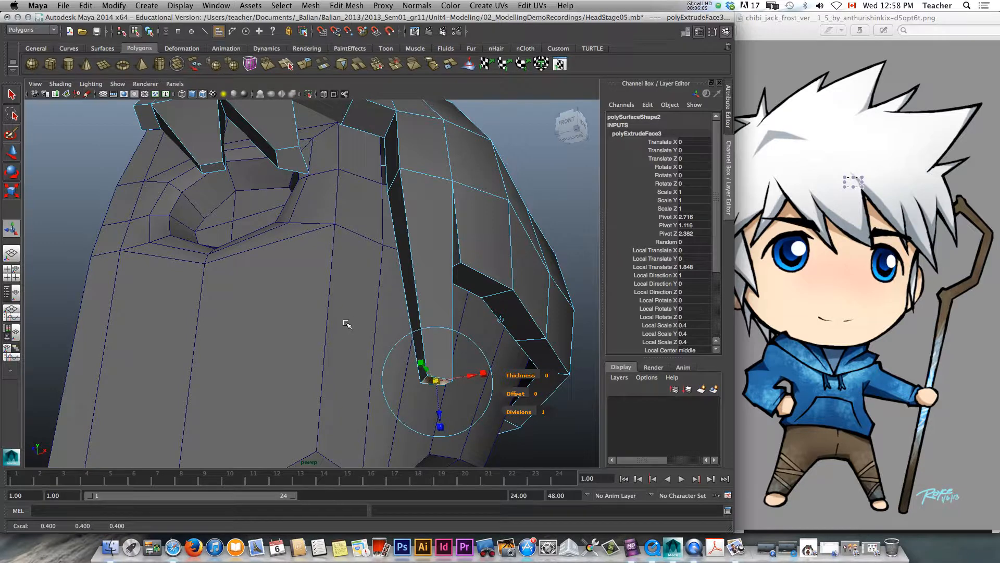
Step: Set the sideburn strand's extrusion to 3 divisions
alt+drag(346, 316, 342, 335)
alt+middle_drag(342, 335, 329, 213)
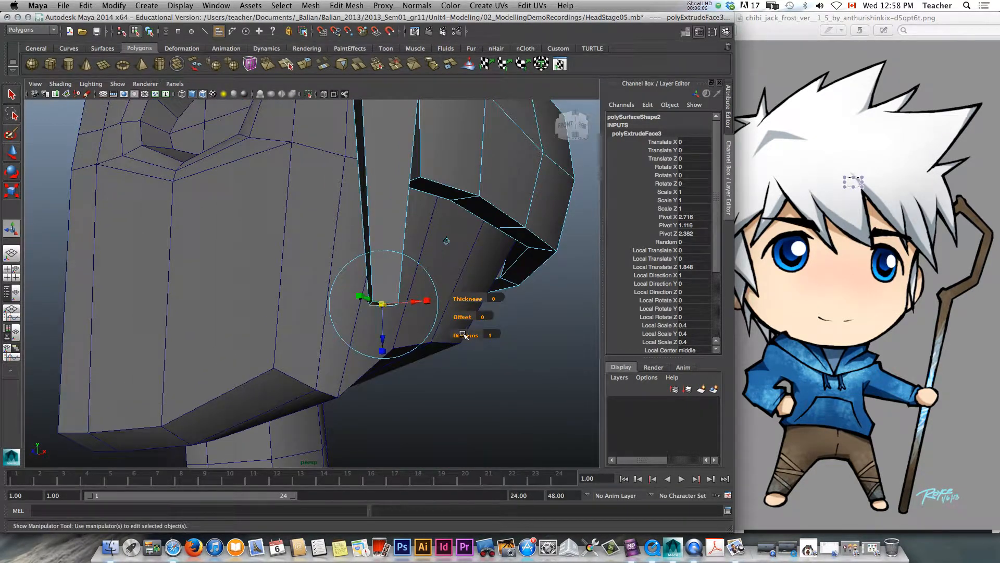
click(492, 335)
key(Return)
Step: Curve the sideburn strand inward along the cheek by shifting its end face, the vertex row above it and its outer tip vertices along X
alt+drag(275, 247, 326, 255)
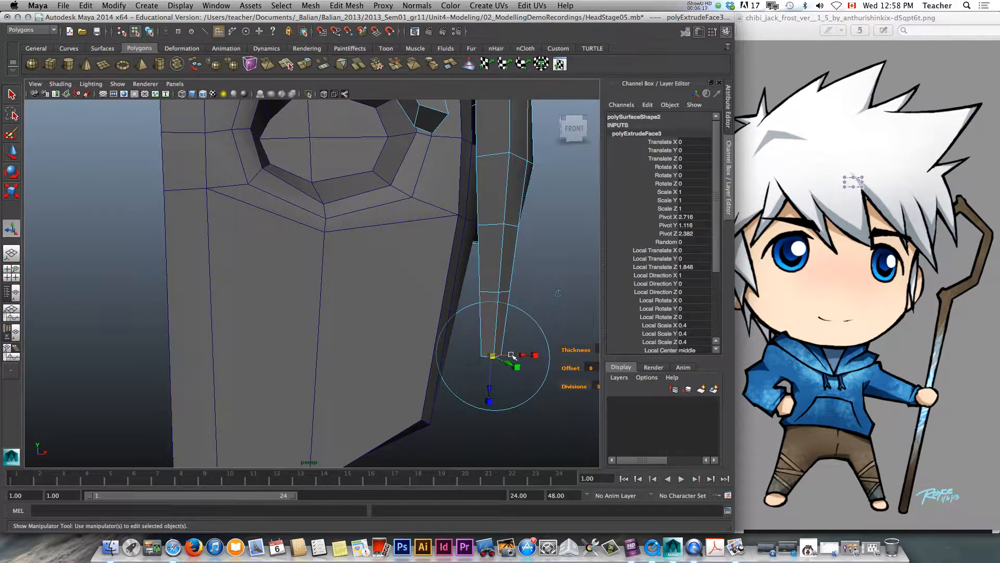
drag(511, 355, 487, 356)
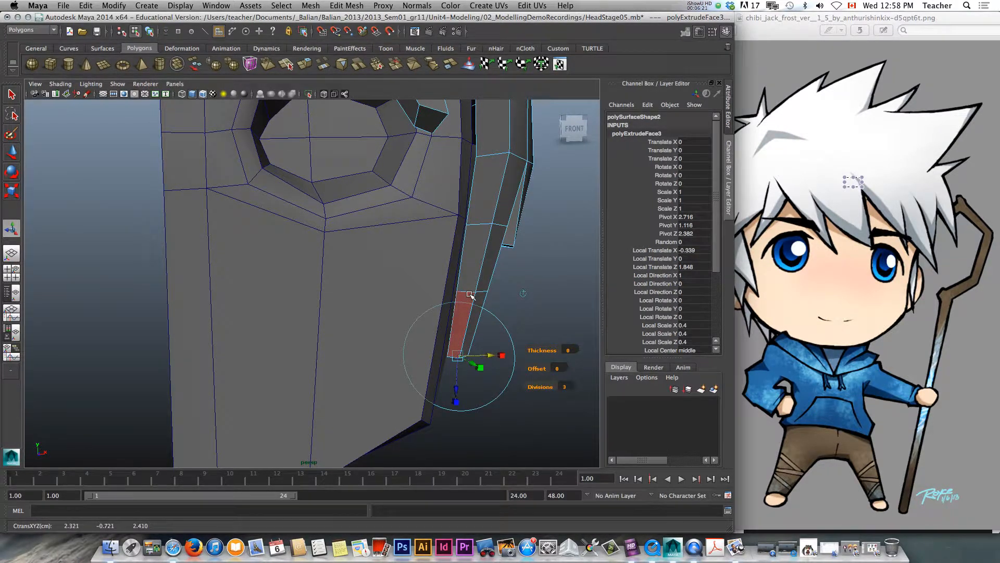
right_drag(471, 296, 430, 296)
drag(470, 306, 443, 311)
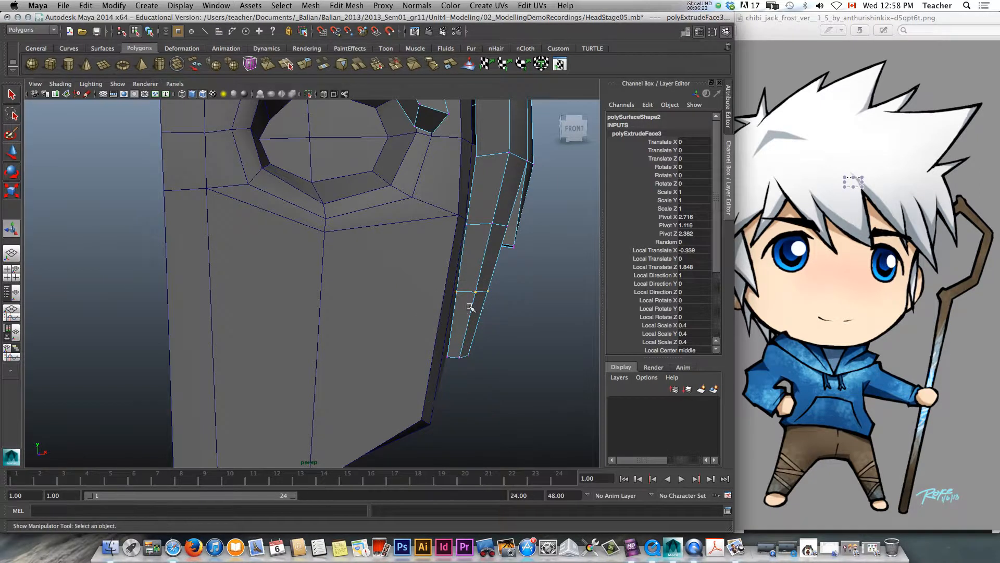
key(w)
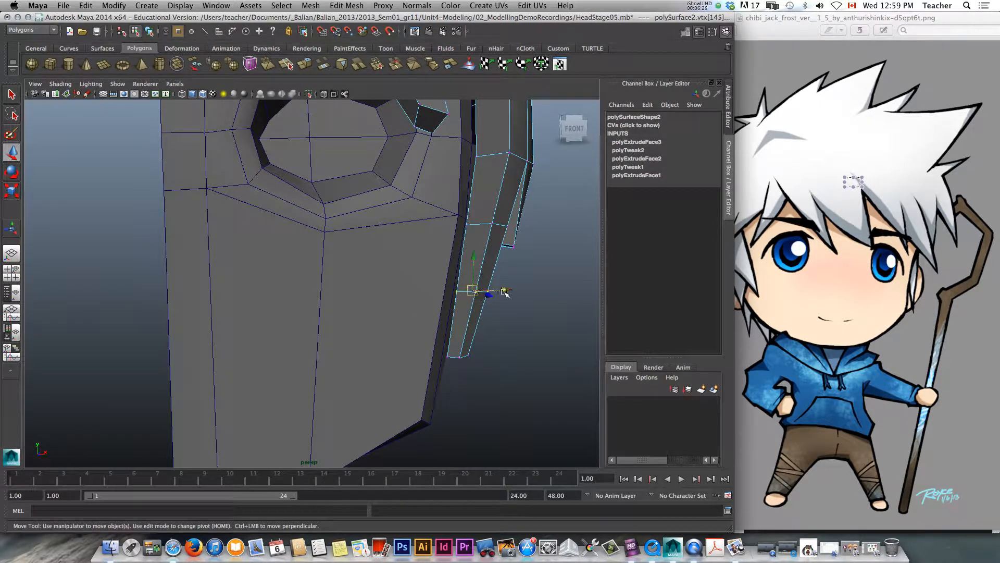
drag(504, 293, 497, 290)
drag(498, 345, 479, 357)
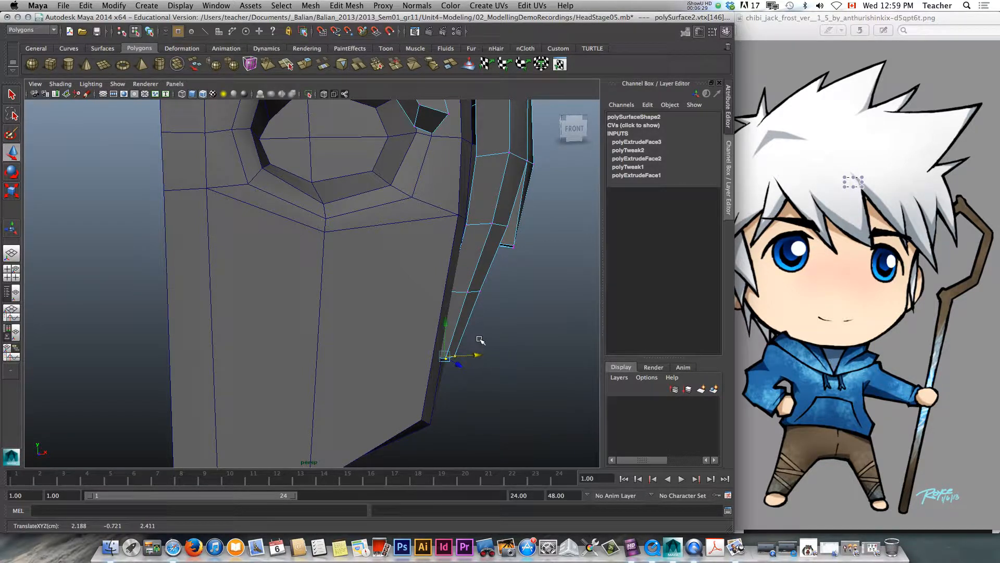
scroll(495, 274, down, 5)
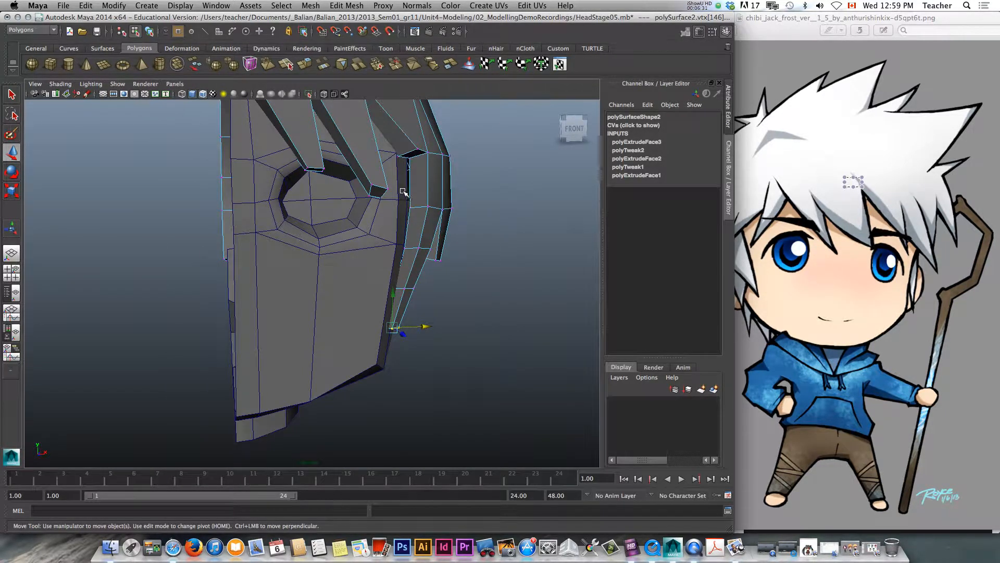
drag(417, 223, 375, 208)
Step: Extrude a face on the upper outer side of the hair shell outward by about 1.74 to start a hair spike
scroll(417, 200, down, 5)
scroll(417, 199, up, 3)
alt+middle_drag(390, 104, 384, 179)
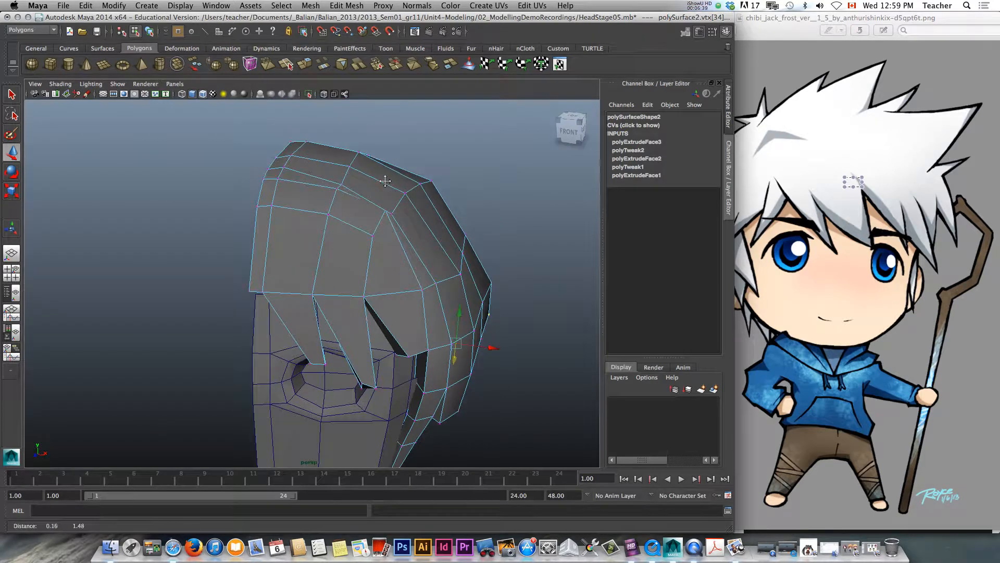
alt+drag(396, 186, 375, 201)
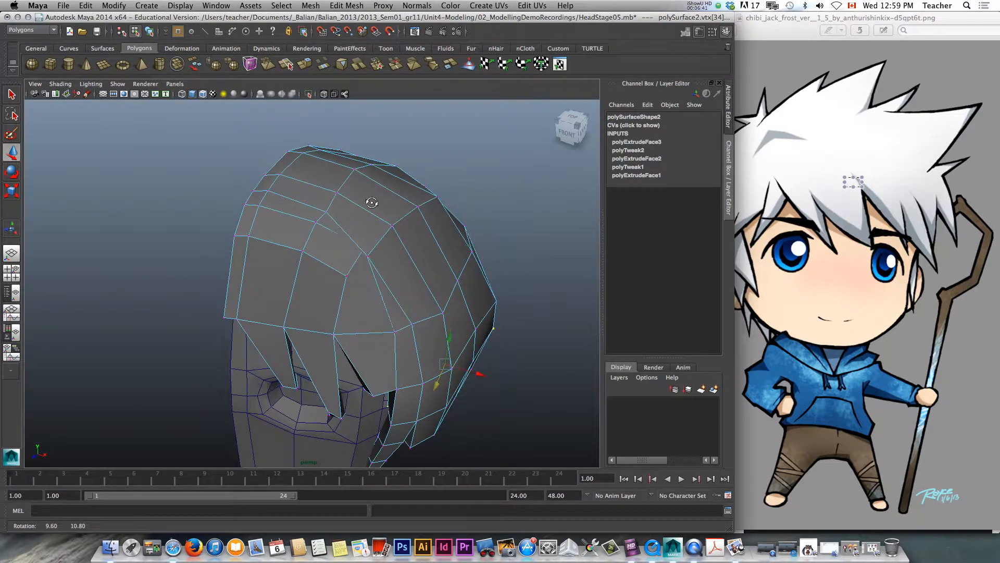
right_click(416, 227)
right_drag(416, 228, 415, 256)
click(423, 245)
mouse_move(372, 285)
alt+mouse_down()
mouse_move(383, 273)
mouse_move(356, 297)
alt+mouse_up()
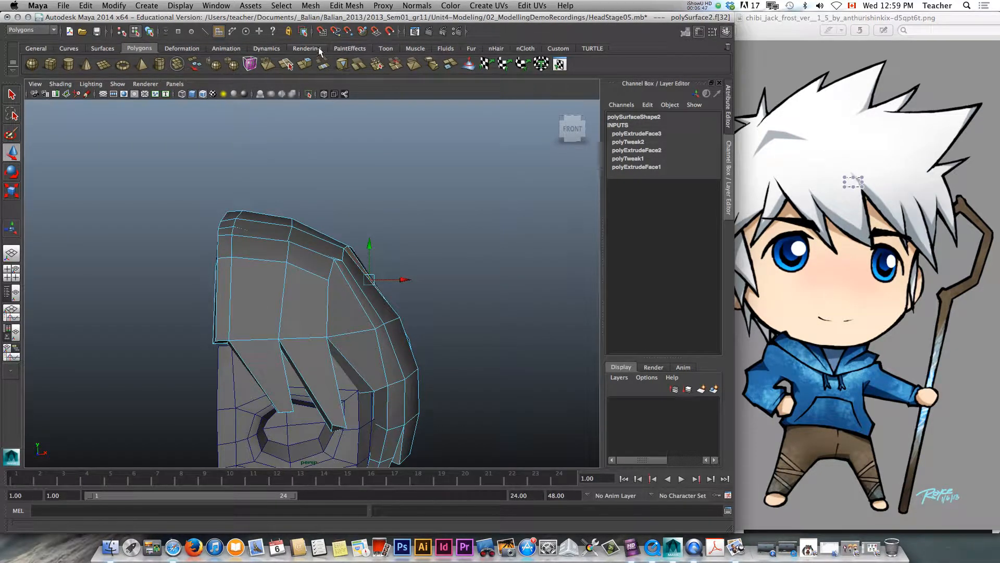
key(ctrl+e)
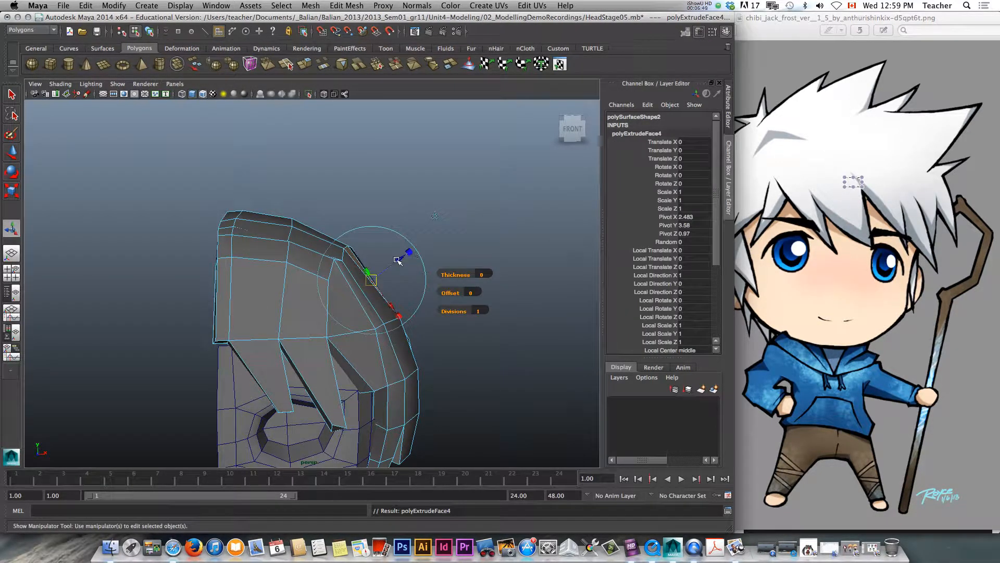
drag(400, 262, 461, 236)
middle_drag(477, 224, 488, 244)
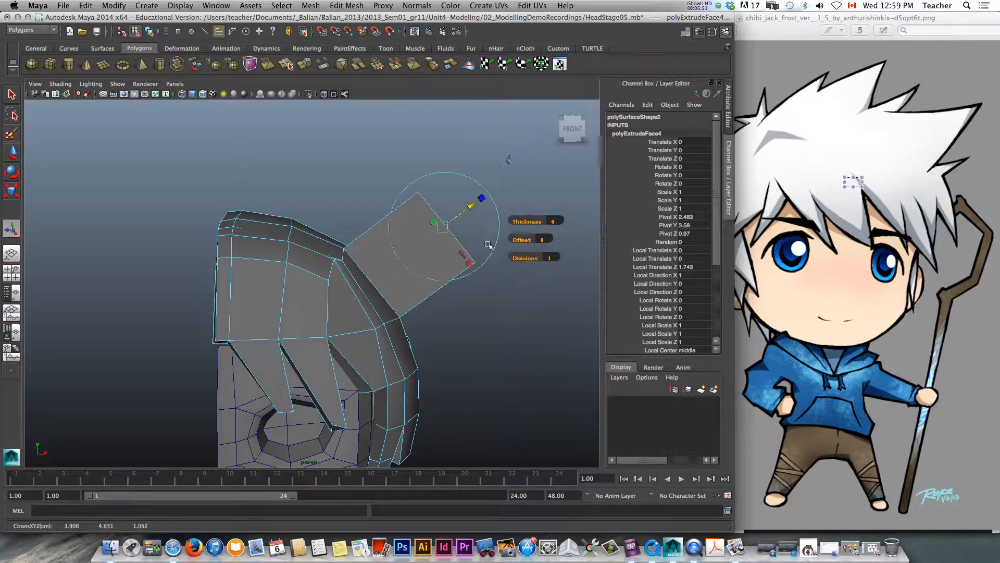
Step: Set the hair spike's extrusion to 3 divisions
click(553, 258)
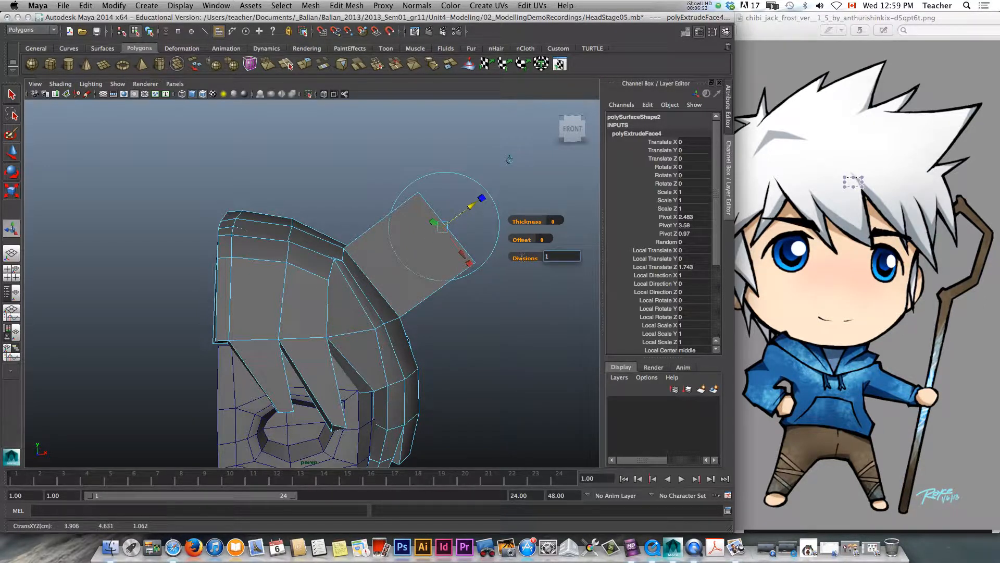
text(3)
key(Return)
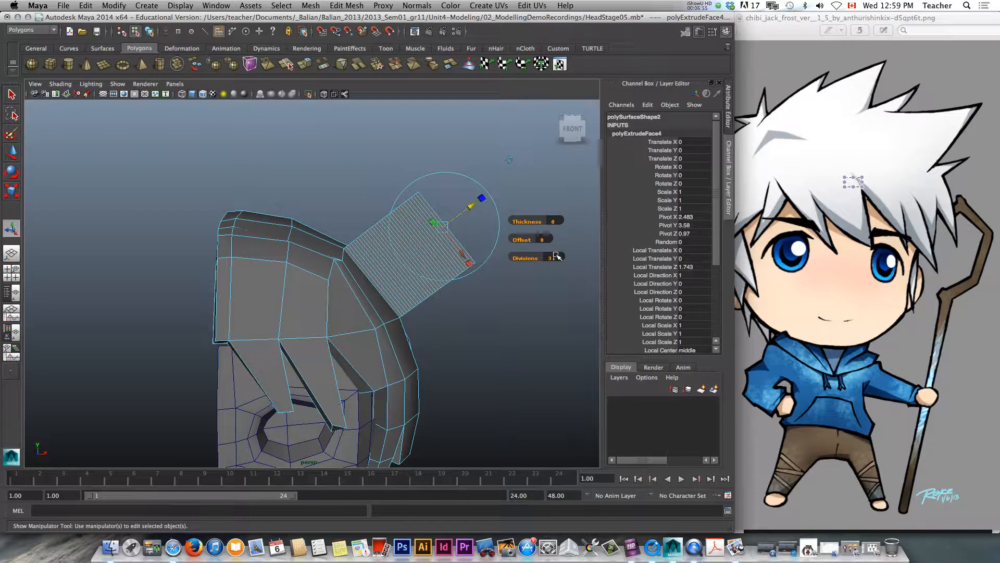
click(560, 258)
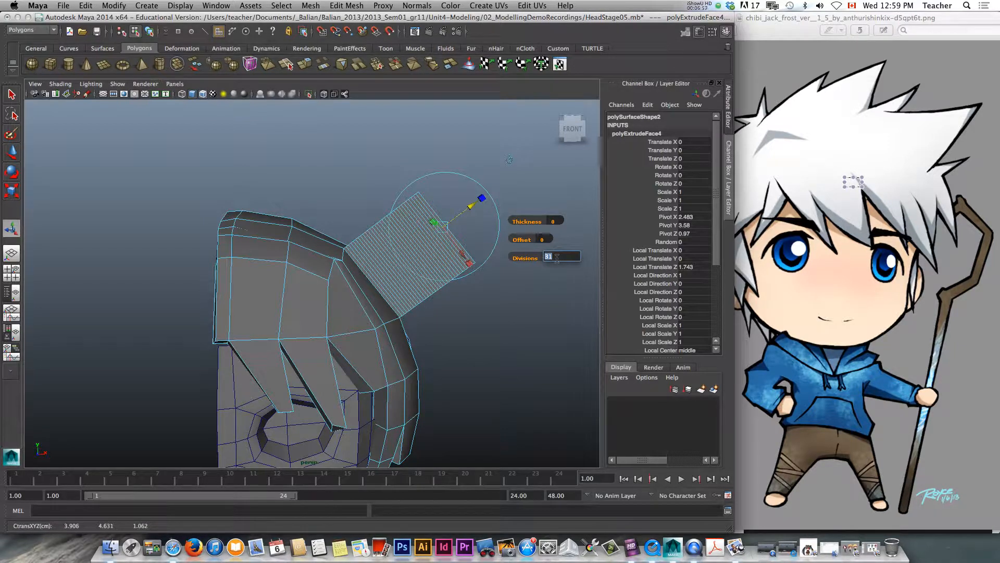
text(3)
key(Return)
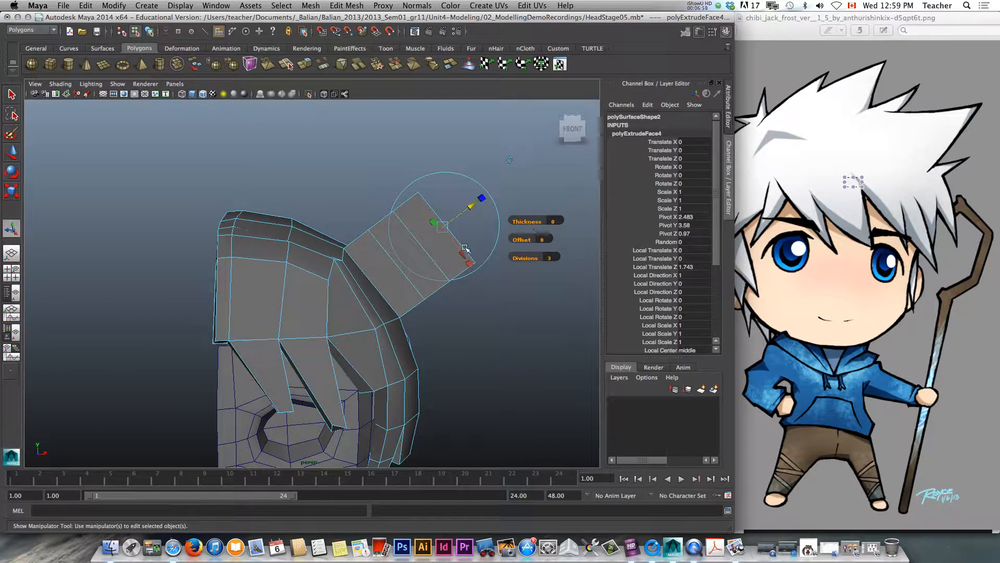
Step: Scale the hair spike's end face uniformly to about 0.133 to taper it to a point
click(472, 267)
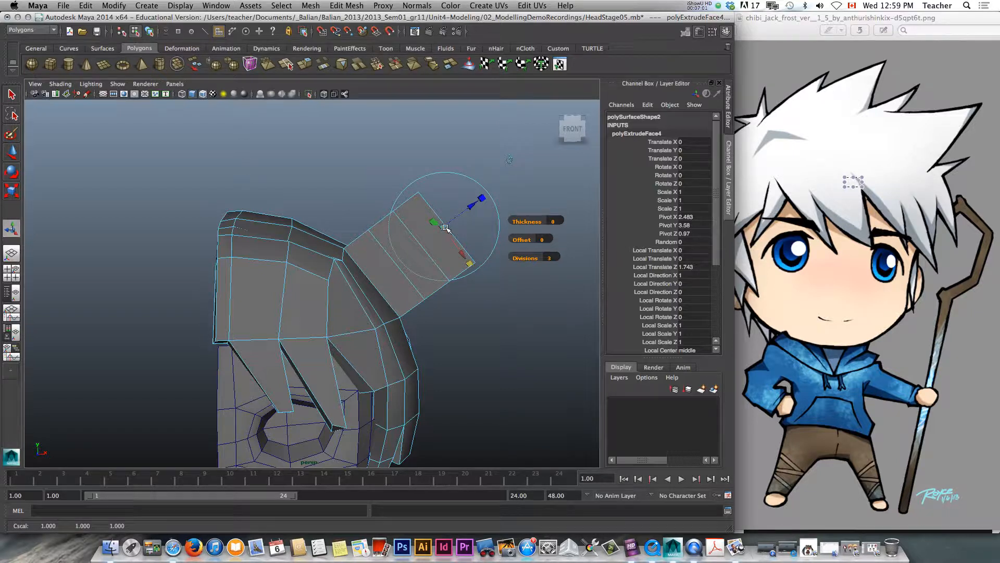
drag(446, 228, 418, 215)
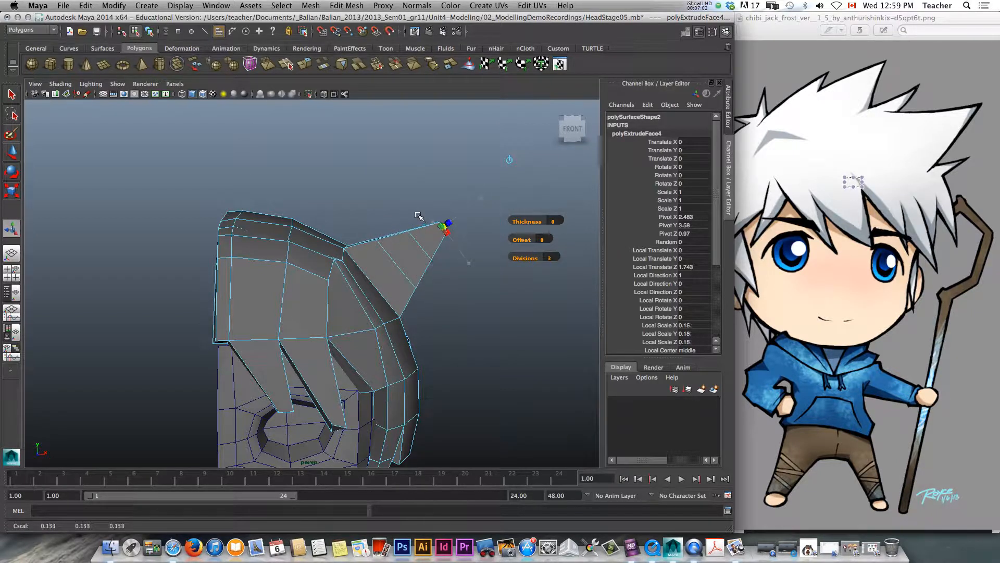
Step: Move the outer two vertex rows of the hair spike inward along X toward the head
key(w)
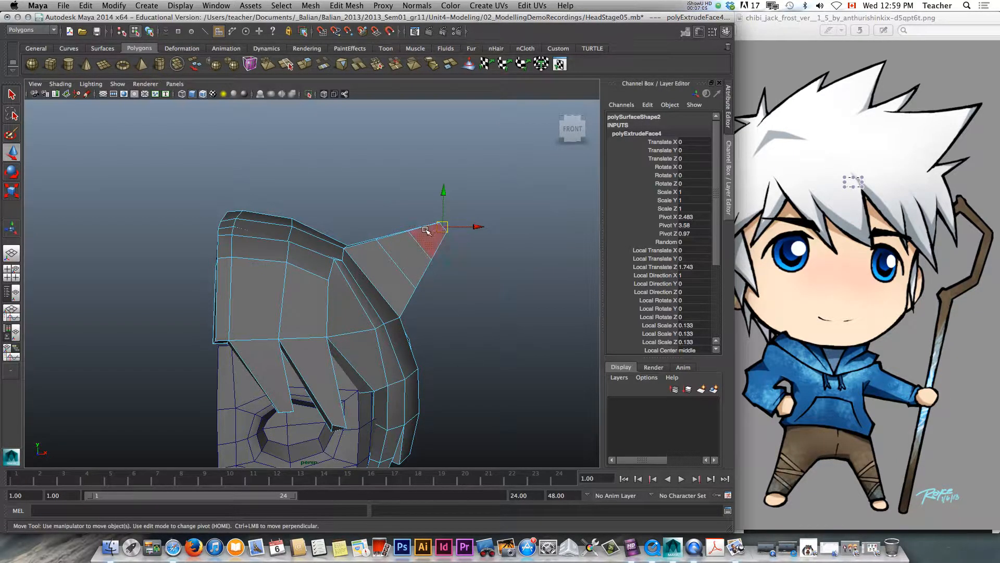
scroll(426, 230, up, 3)
scroll(433, 228, down, 2)
right_click(452, 225)
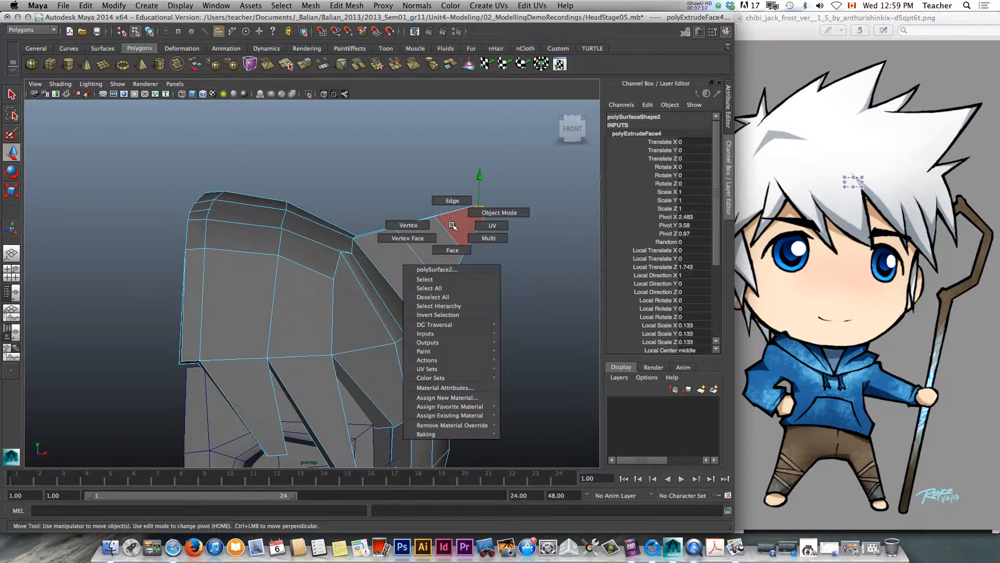
right_drag(452, 225, 416, 224)
drag(420, 179, 540, 267)
middle_drag(489, 229, 467, 228)
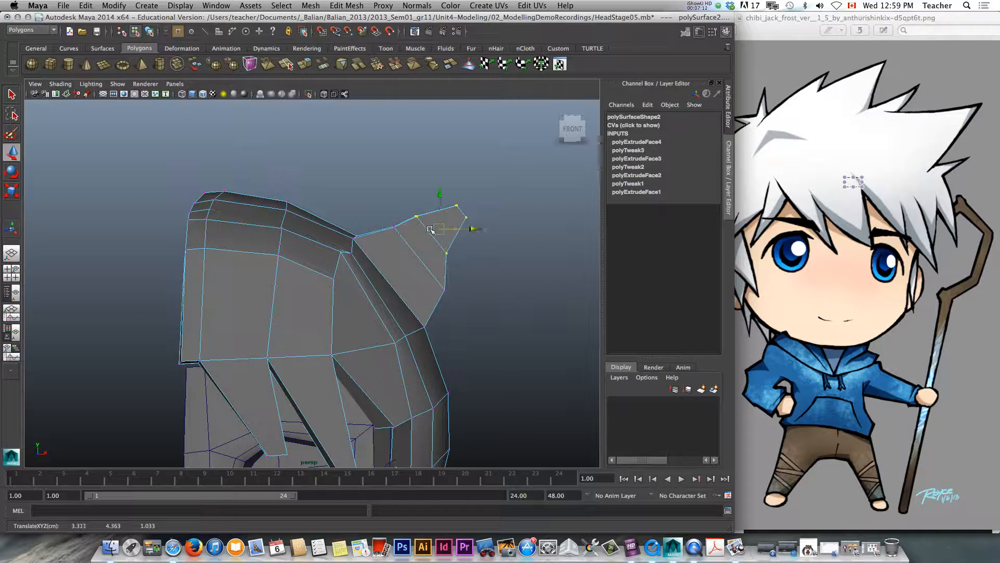
Step: Curve the hair spike upward by lowering its upper-edge vertices and shifting the lower-edge vertex inward along X
click(393, 227)
drag(394, 209, 394, 223)
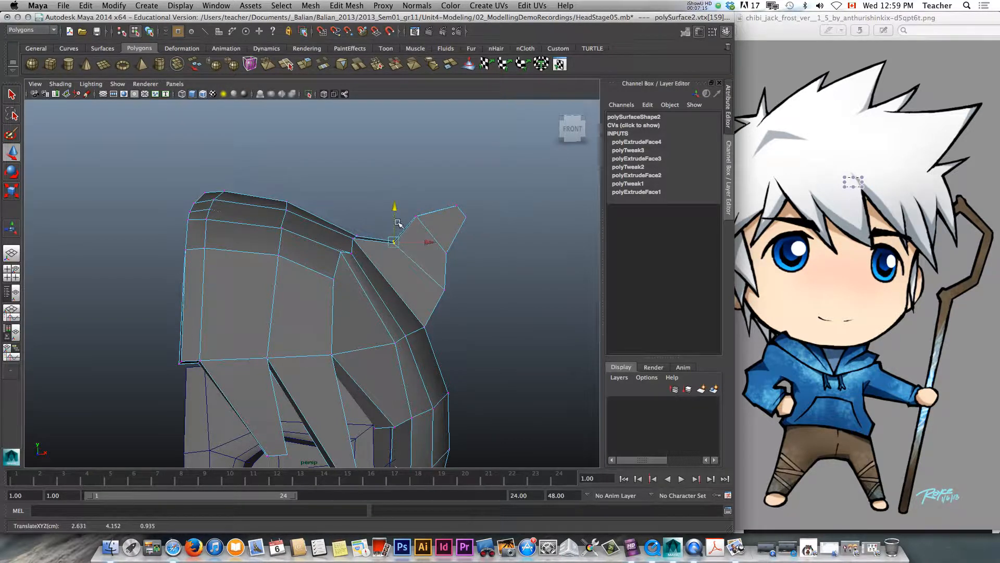
click(444, 288)
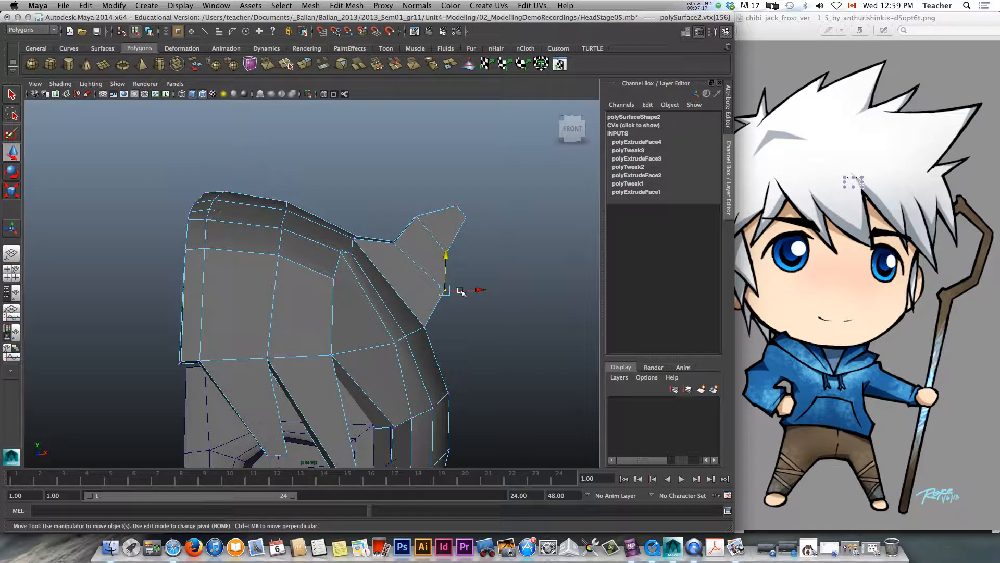
drag(467, 289, 448, 290)
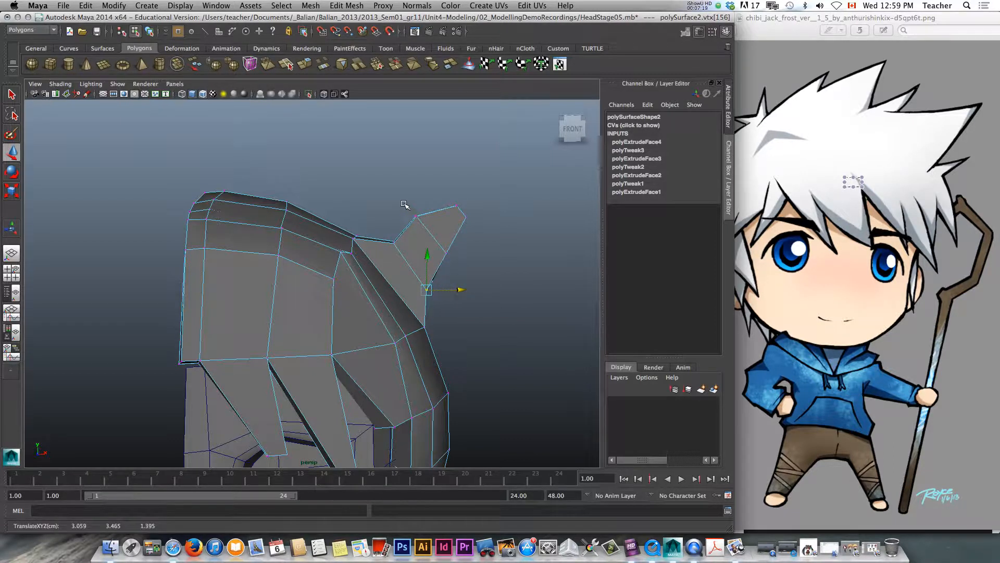
click(417, 215)
drag(418, 185, 438, 197)
click(456, 206)
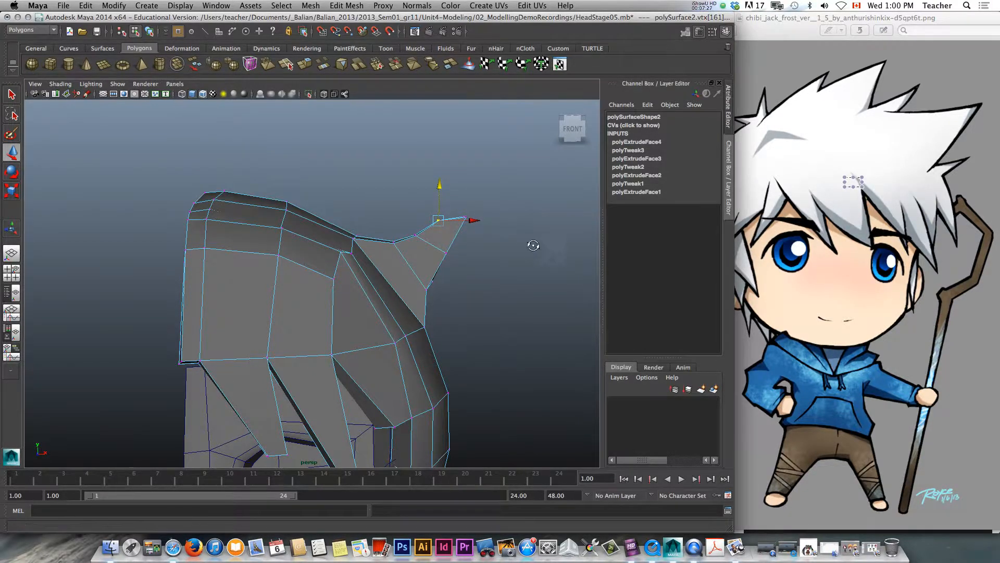
Step: Shorten the spike's point by moving its tip vertices inward and down, and shift the rear lower vertex along X
alt+drag(532, 242, 344, 249)
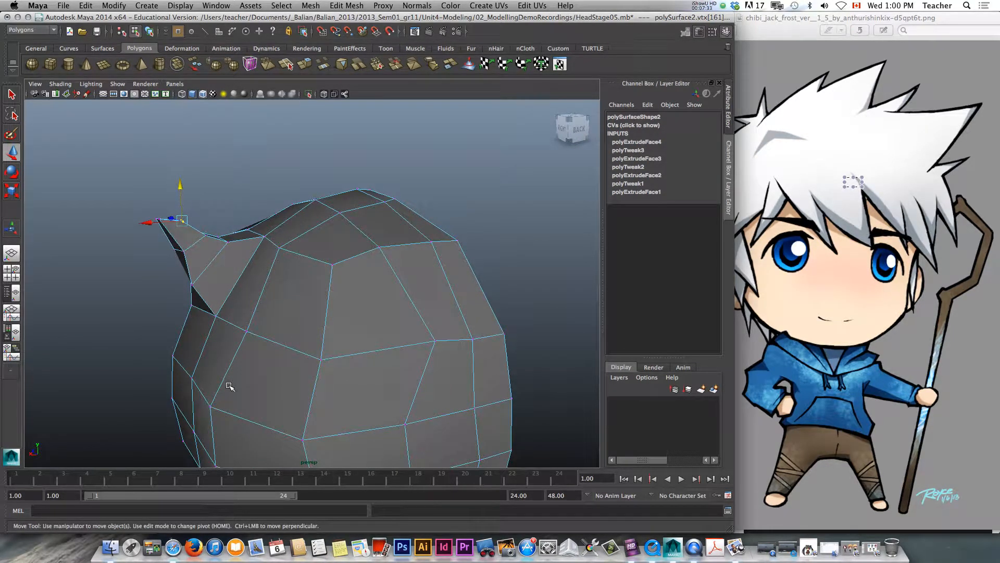
alt+drag(182, 370, 319, 322)
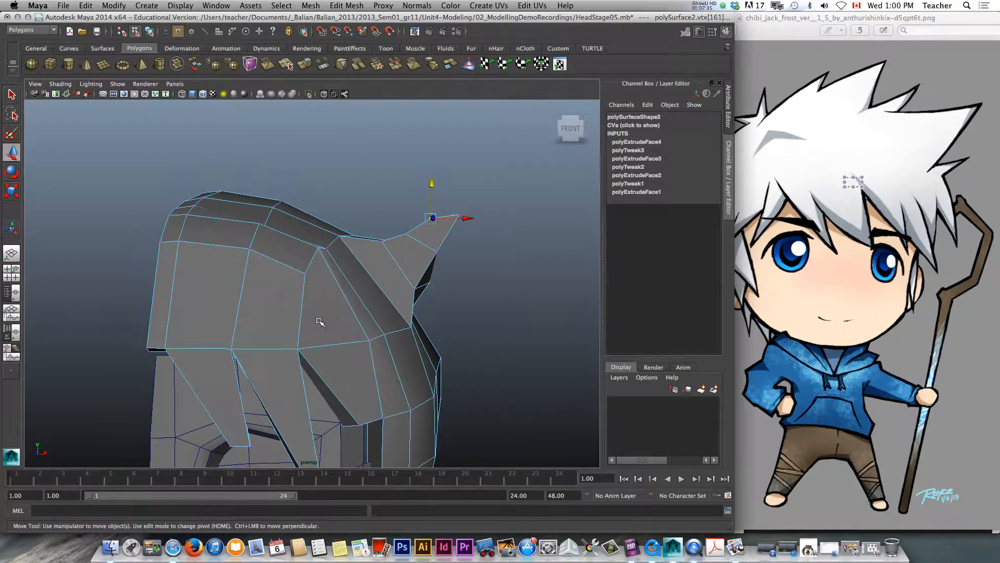
mouse_move(467, 218)
mouse_down()
mouse_move(455, 215)
mouse_move(484, 216)
mouse_move(454, 221)
mouse_up()
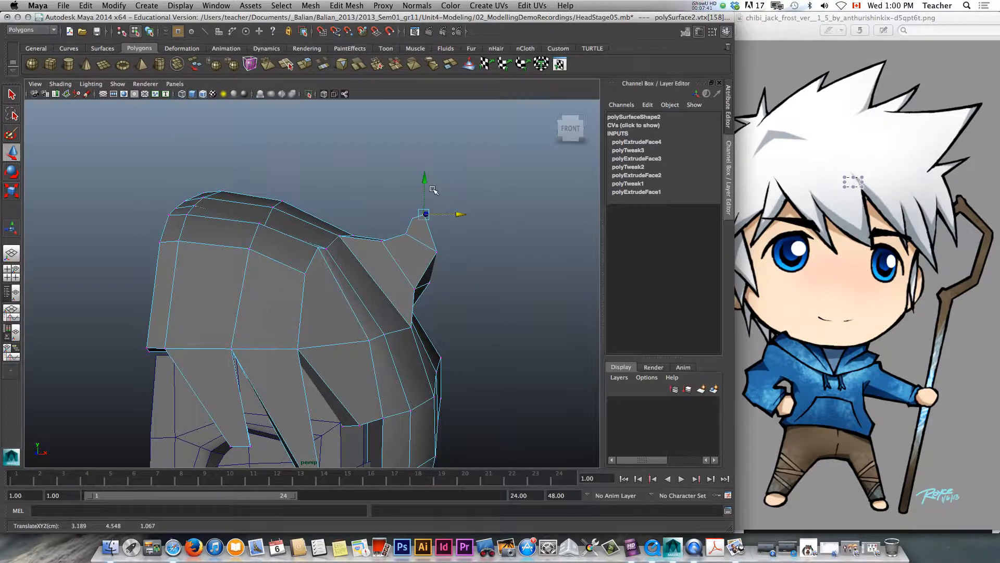
drag(426, 181, 426, 192)
drag(451, 226, 462, 225)
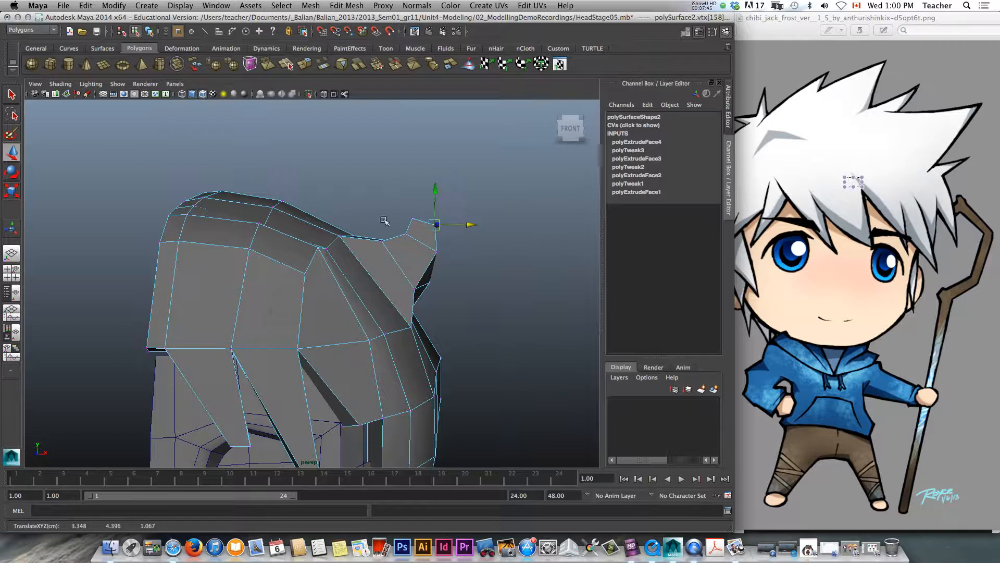
drag(376, 200, 452, 218)
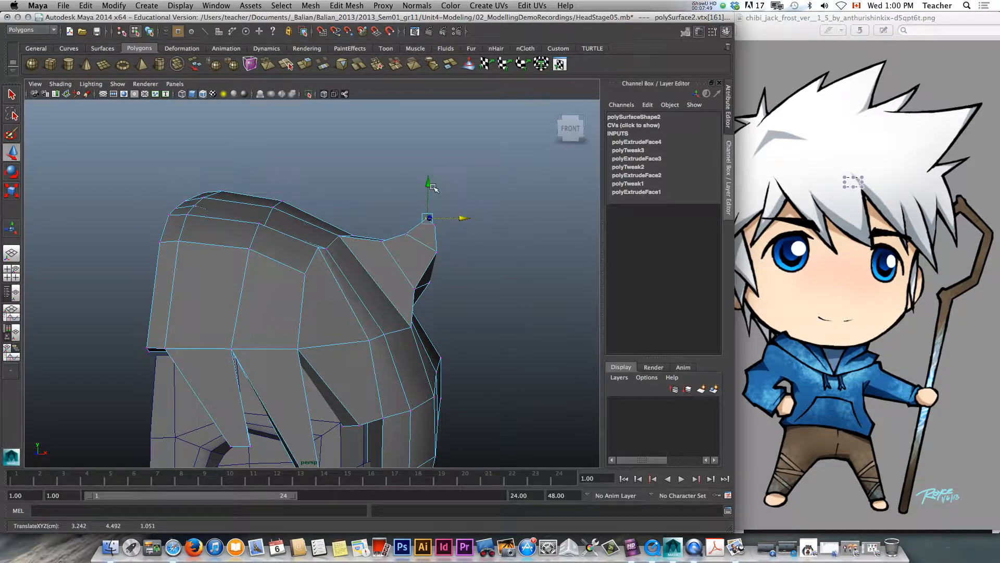
drag(429, 186, 429, 196)
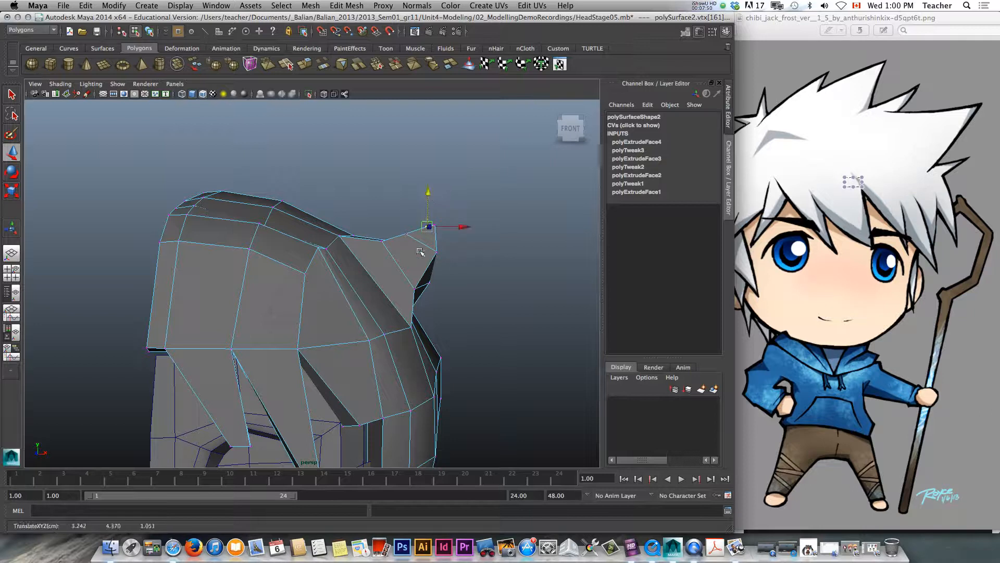
click(420, 284)
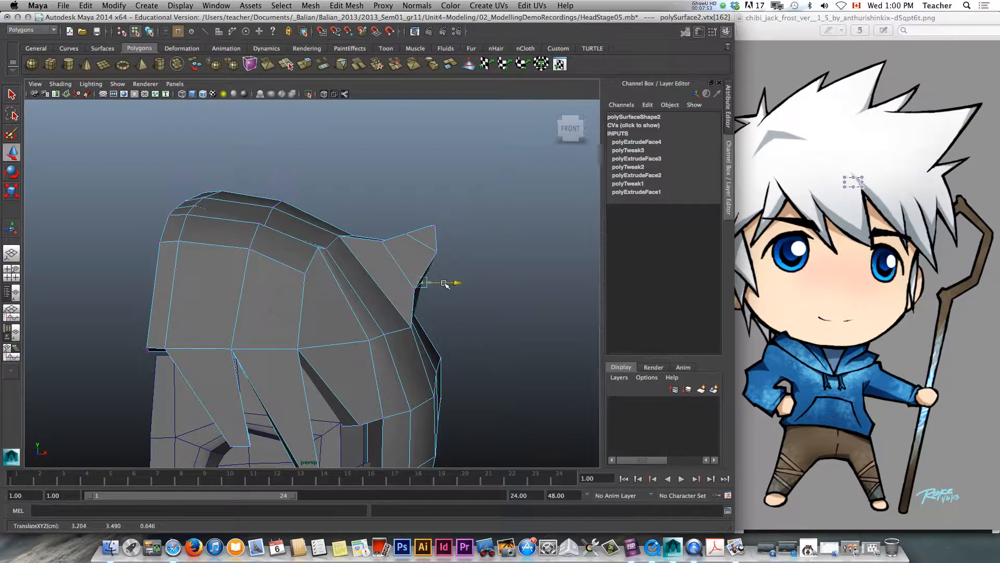
mouse_move(419, 269)
right_down()
mouse_move(435, 258)
mouse_move(425, 255)
right_up()
Step: Preview the hair shell smoothed, inspect its open inner side, and return to the unsmoothed display
alt+drag(427, 267, 408, 272)
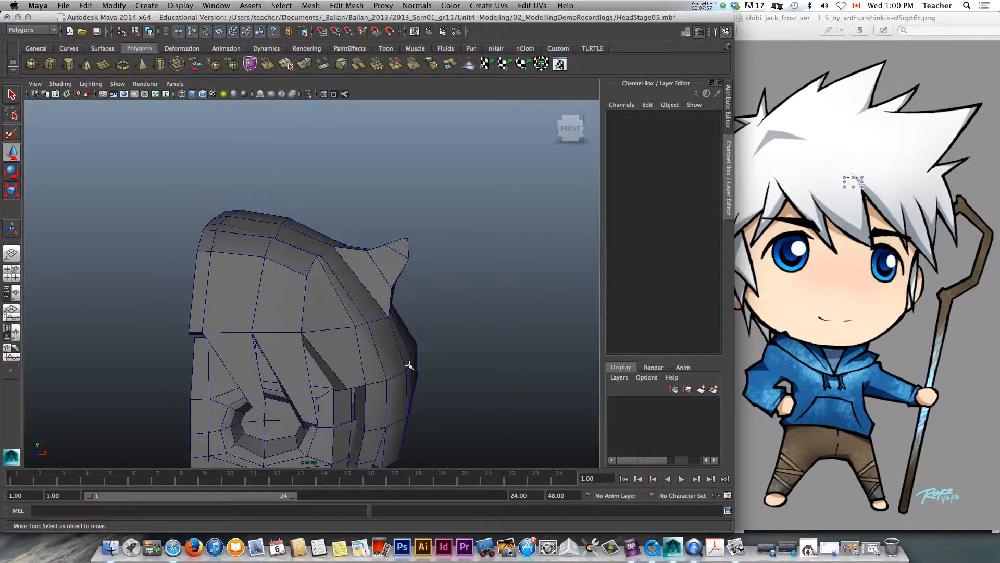
alt+drag(409, 364, 395, 268)
click(394, 269)
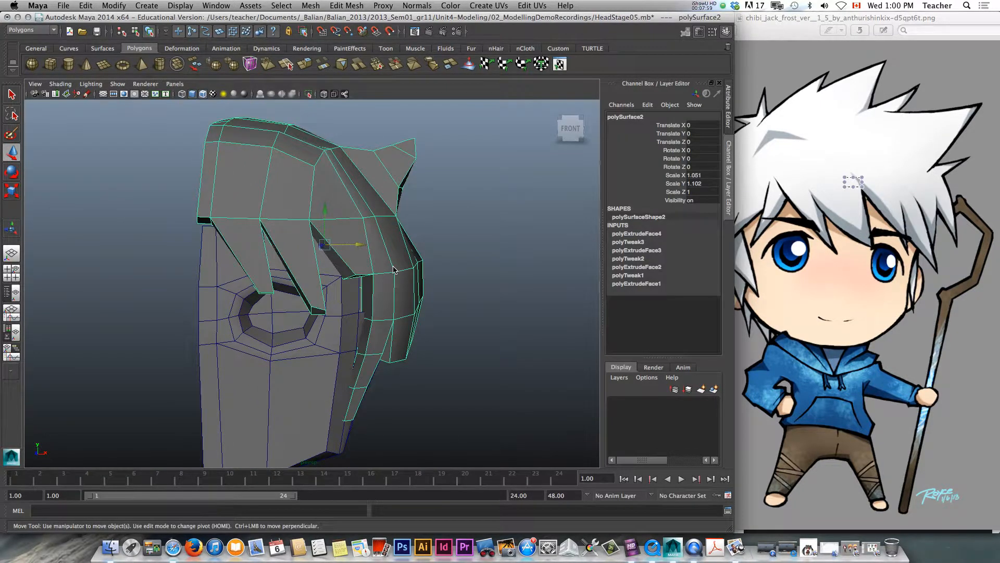
key(3)
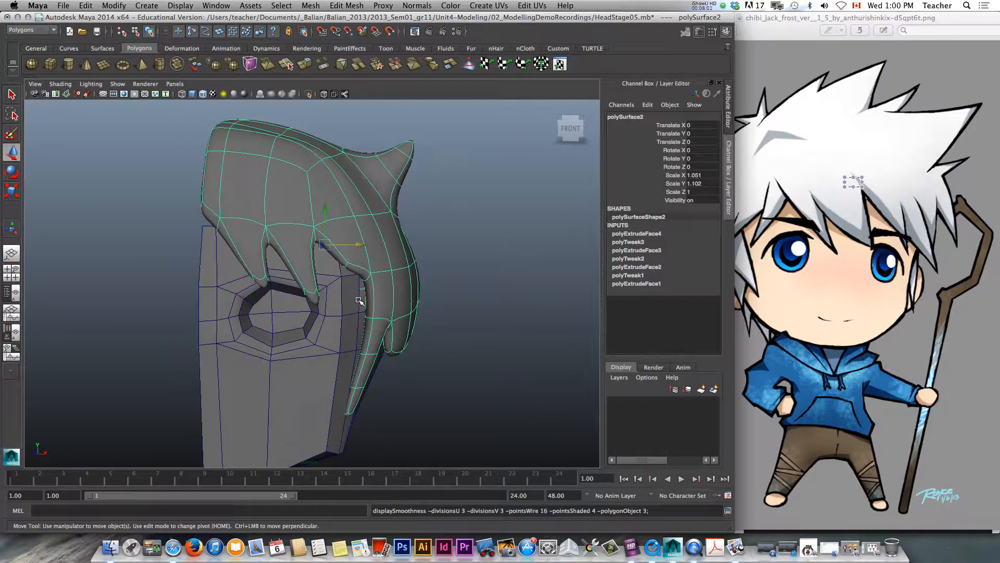
alt+drag(347, 311, 410, 326)
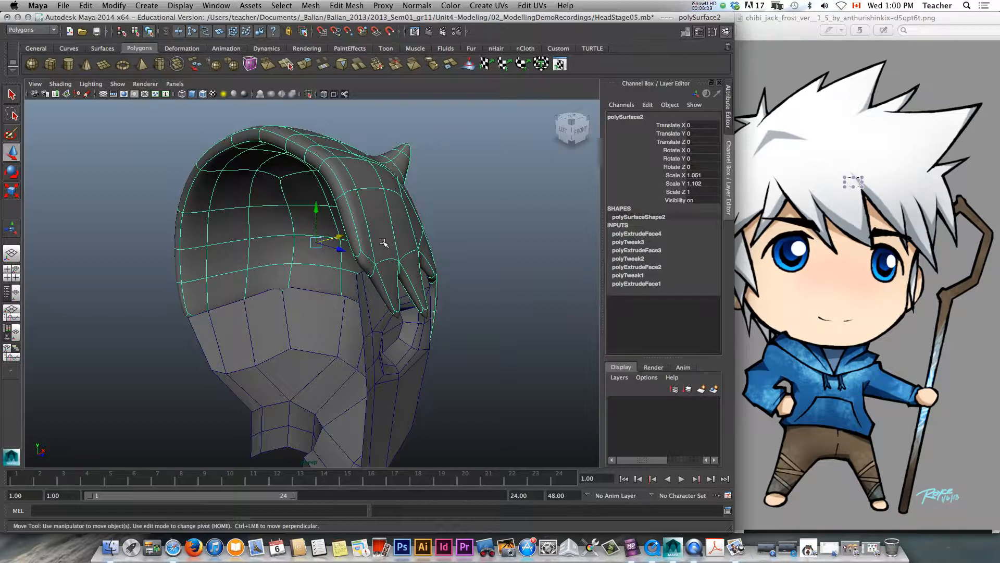
mouse_move(363, 194)
right_down()
mouse_move(398, 181)
mouse_move(365, 190)
right_up()
key(1)
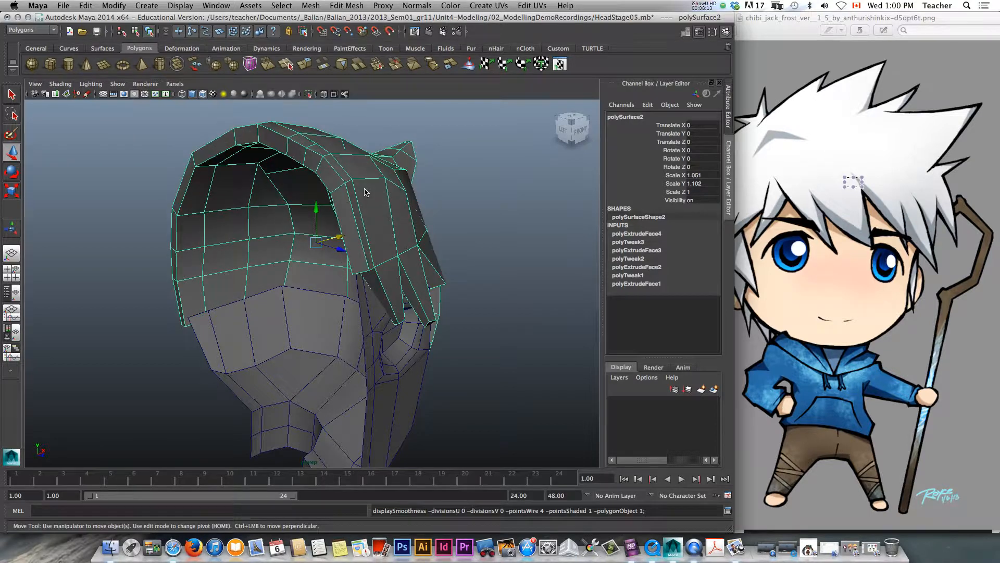
Step: Select the strip of faces running around the open centre rim of the hair shell, from the fringe to the nape
scroll(348, 210, up, 4)
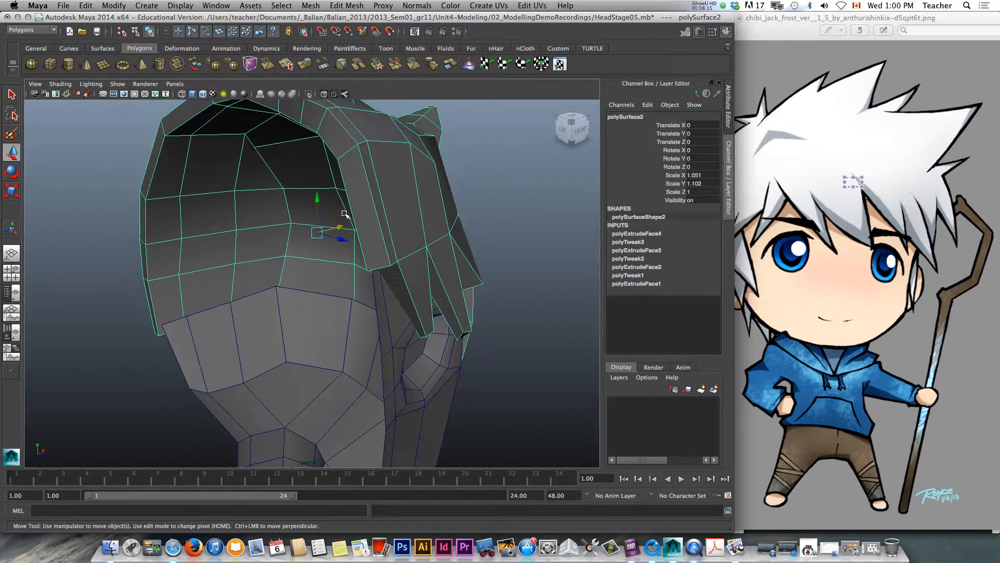
scroll(345, 213, down, 2)
right_drag(363, 239, 363, 263)
click(361, 253)
shift+click(339, 196)
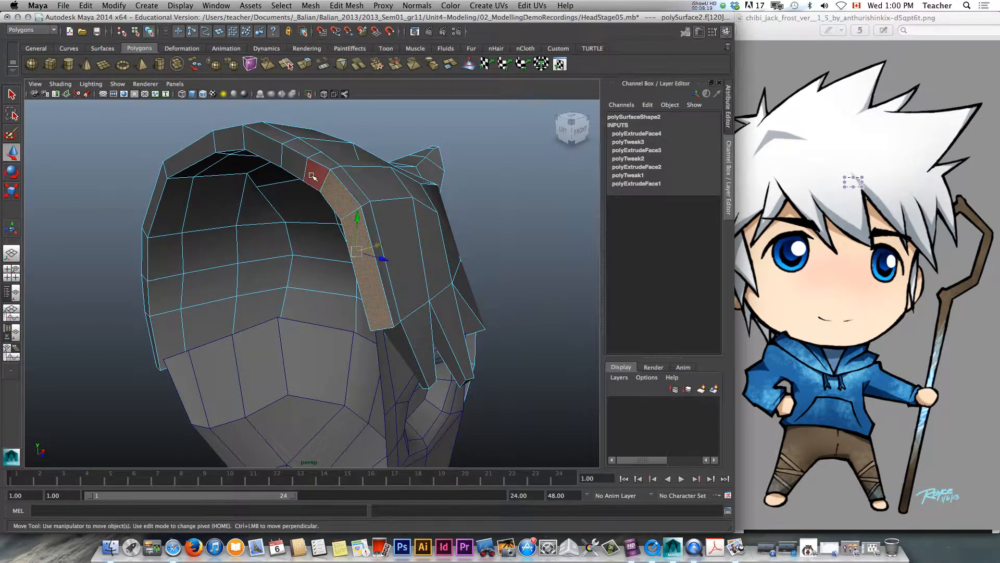
shift+click(314, 174)
shift+click(298, 162)
shift+click(263, 142)
shift+click(227, 139)
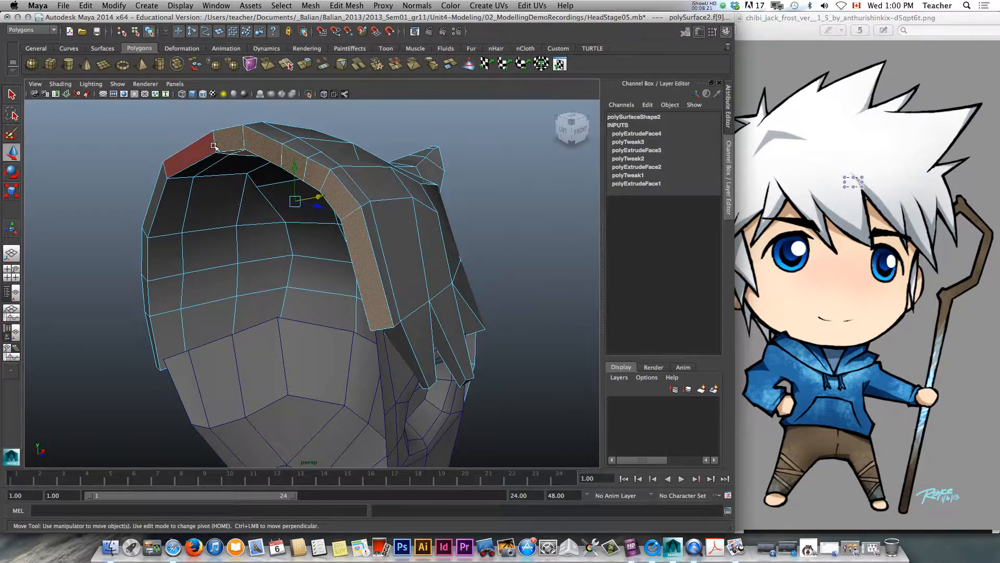
shift+click(183, 151)
shift+click(155, 203)
shift+click(146, 256)
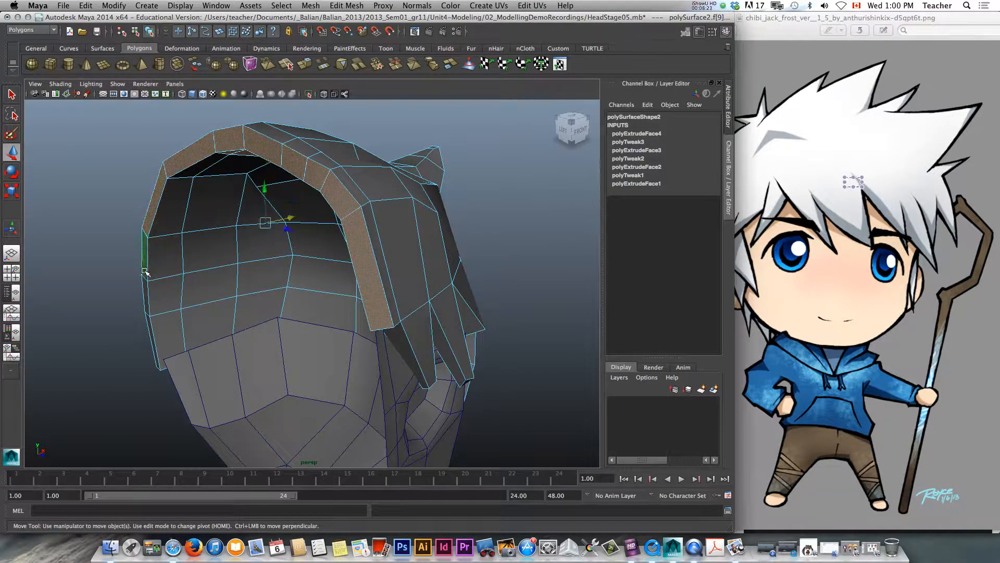
shift+click(147, 294)
shift+click(149, 328)
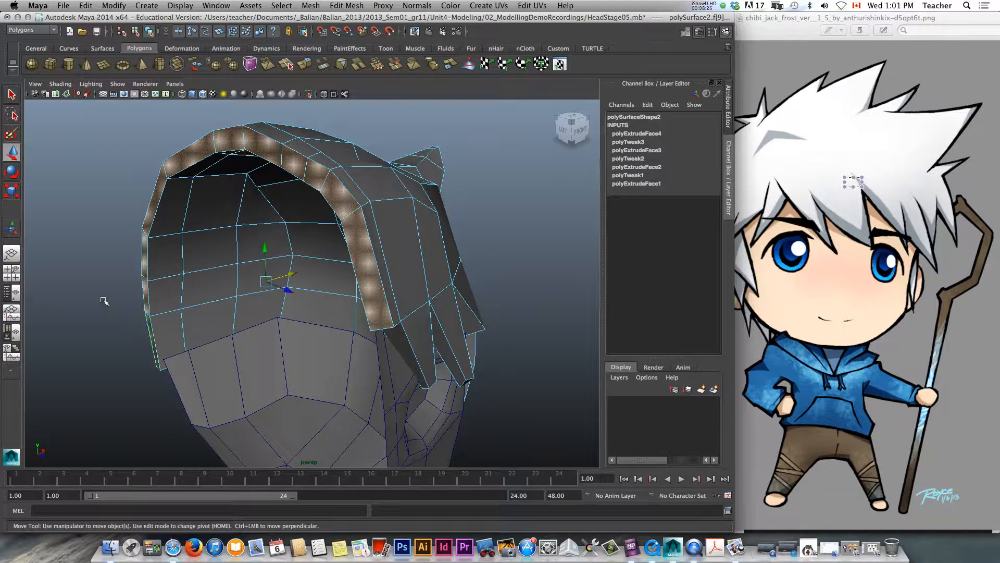
click(107, 298)
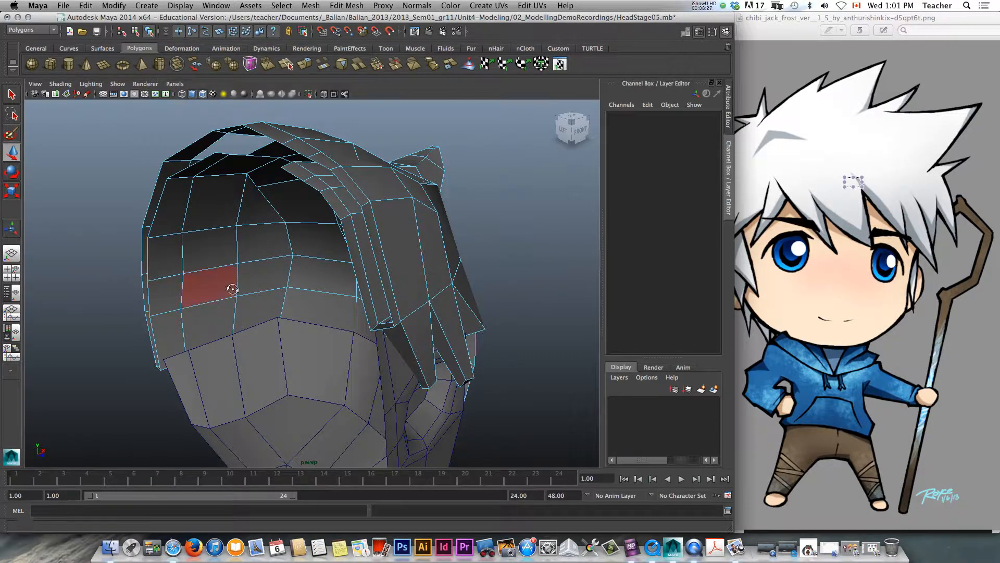
alt+drag(233, 290, 208, 320)
key(z)
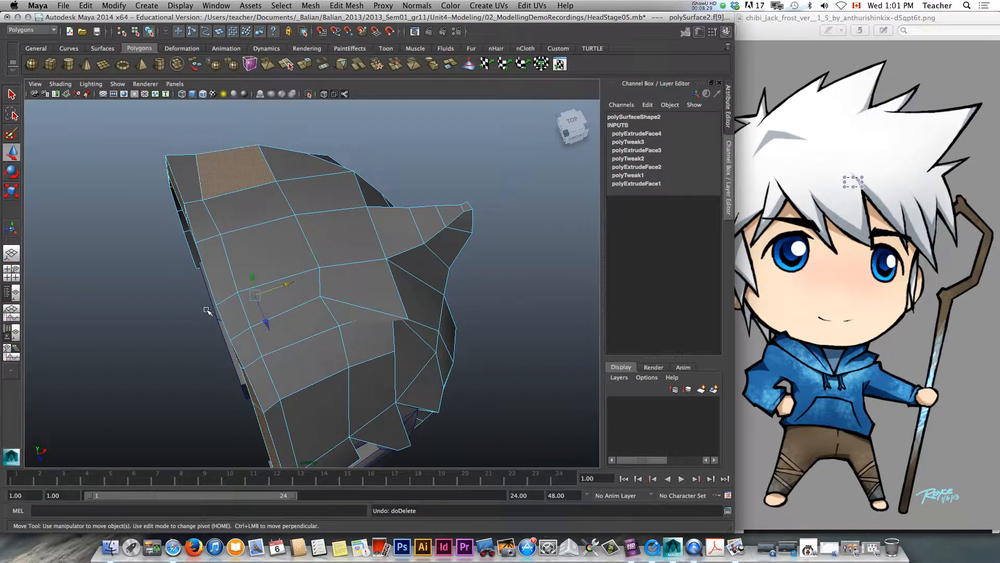
Step: Deselect the stray faces on the crown and inner surface, and delete the hair shell's centre rim faces
shift+click(228, 158)
alt+drag(79, 260, 152, 166)
alt+drag(208, 192, 205, 180)
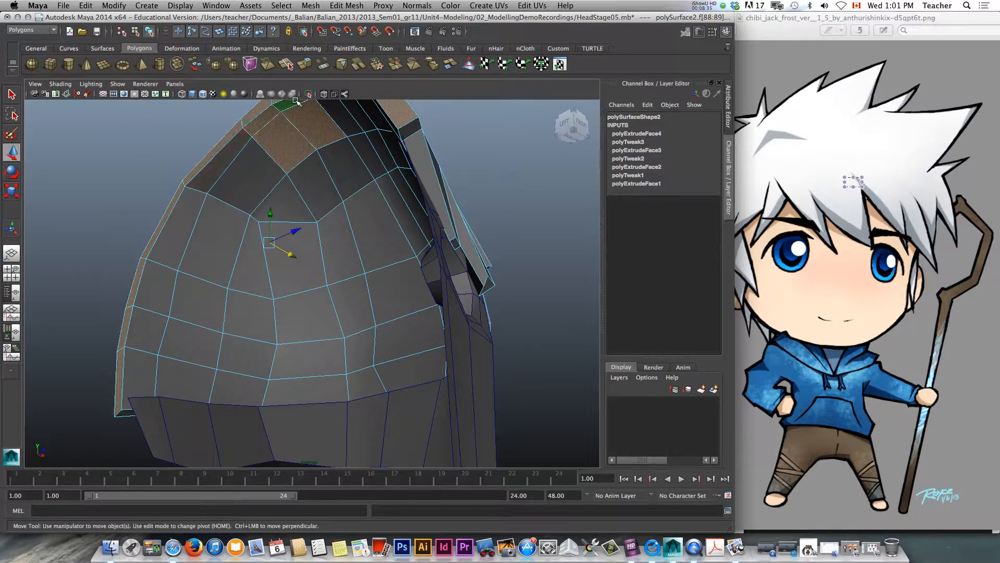
shift+click(268, 111)
shift+click(280, 131)
shift+click(314, 130)
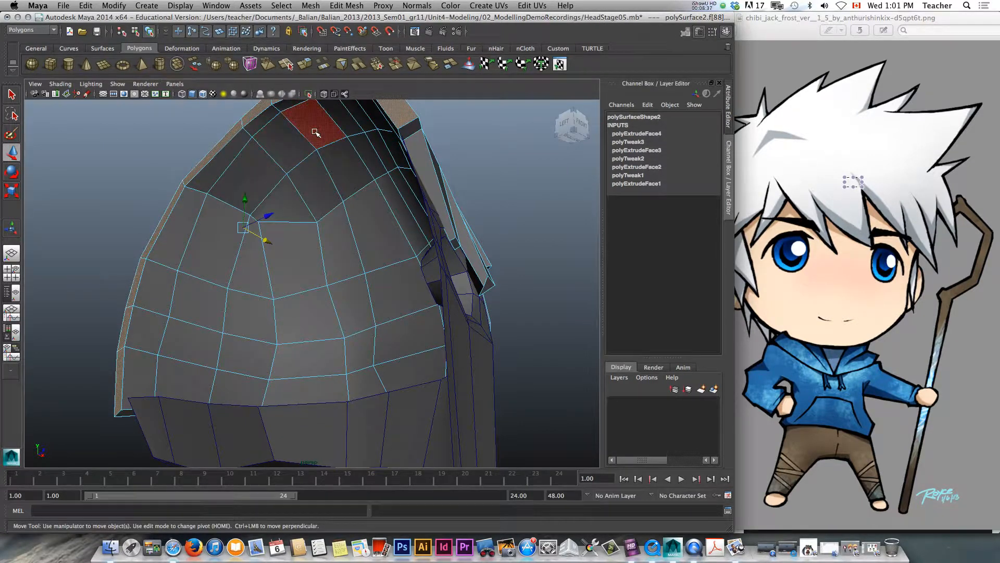
scroll(374, 209, down, 5)
alt+drag(369, 186, 228, 303)
key(Delete)
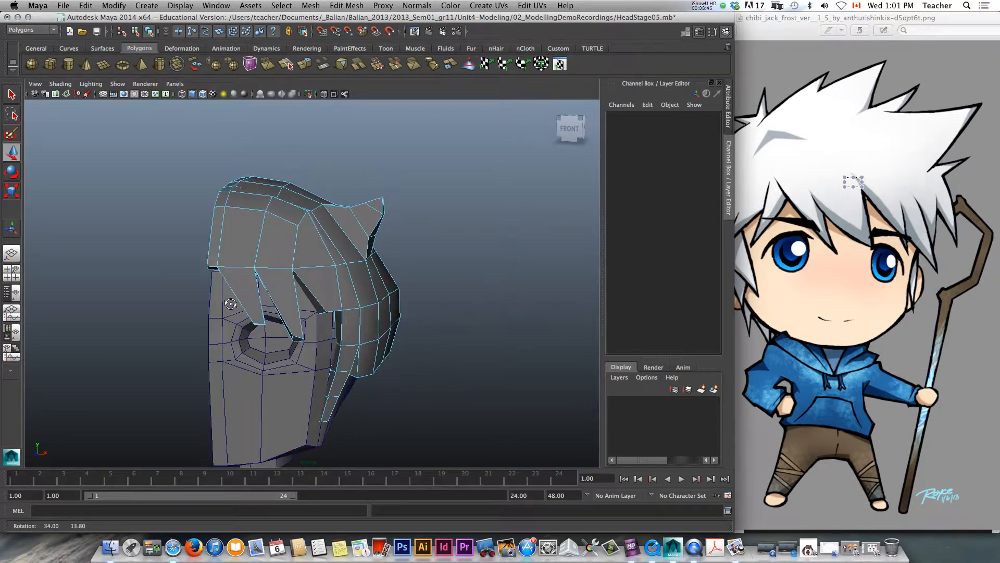
Step: Compare the fringe and sideburn strands in smoothed and unsmoothed display, viewing the hair shell from the front and side
scroll(291, 298, up, 5)
alt+middle_drag(289, 318, 379, 261)
mouse_move(379, 261)
right_down()
mouse_move(391, 257)
mouse_move(382, 253)
right_up()
click(373, 251)
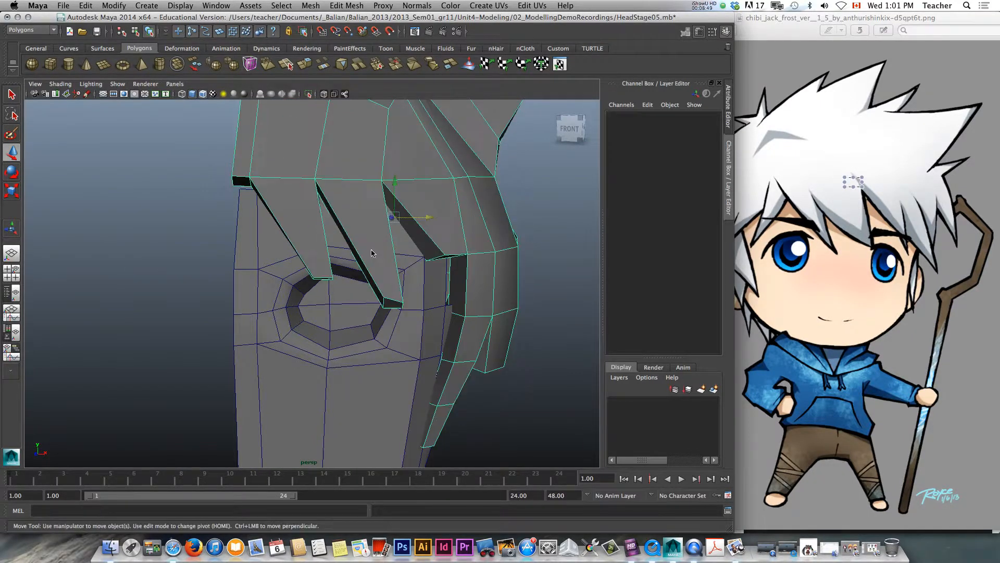
key(3)
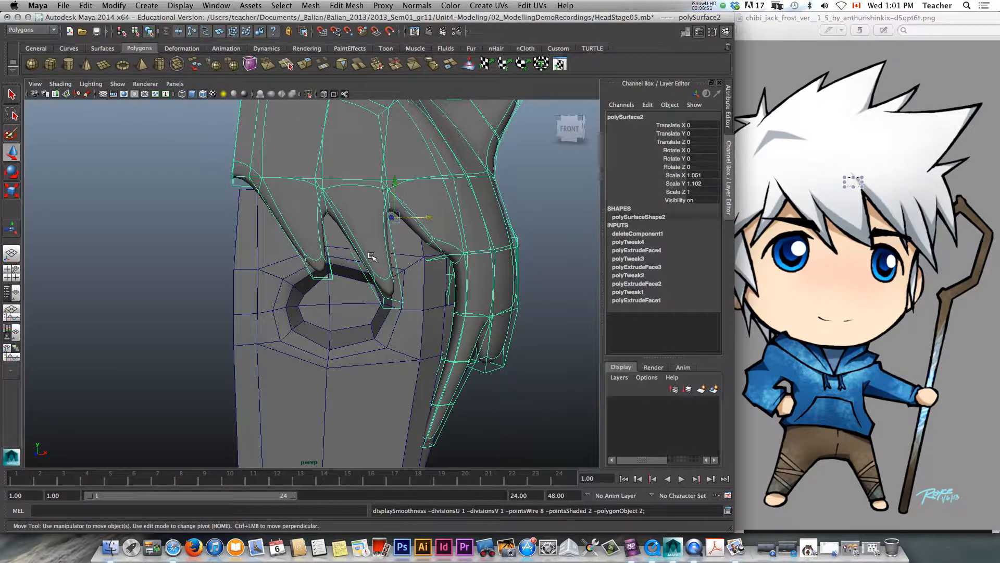
key(1)
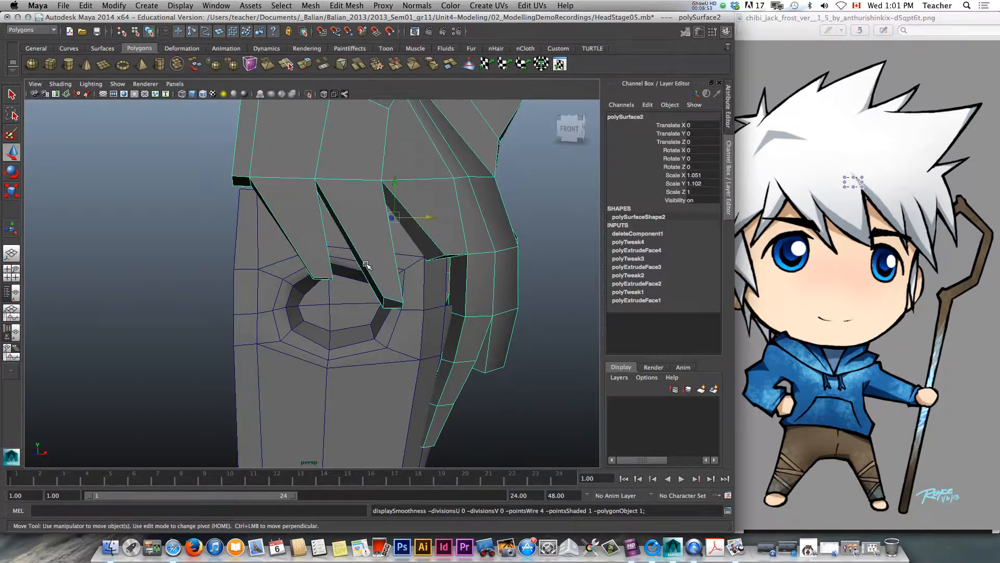
alt+drag(368, 266, 225, 306)
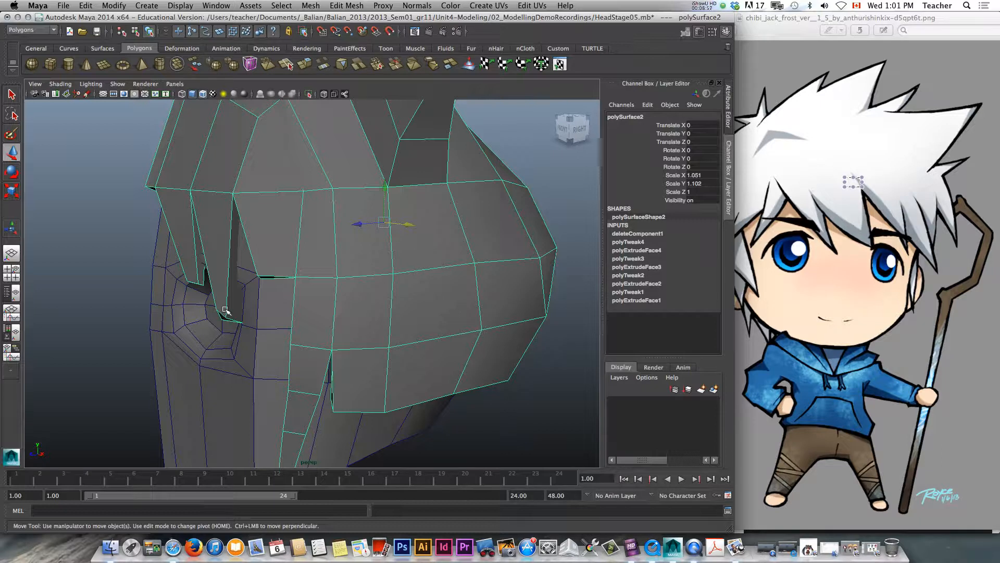
alt+drag(202, 300, 340, 225)
right_drag(379, 188, 411, 173)
key(3)
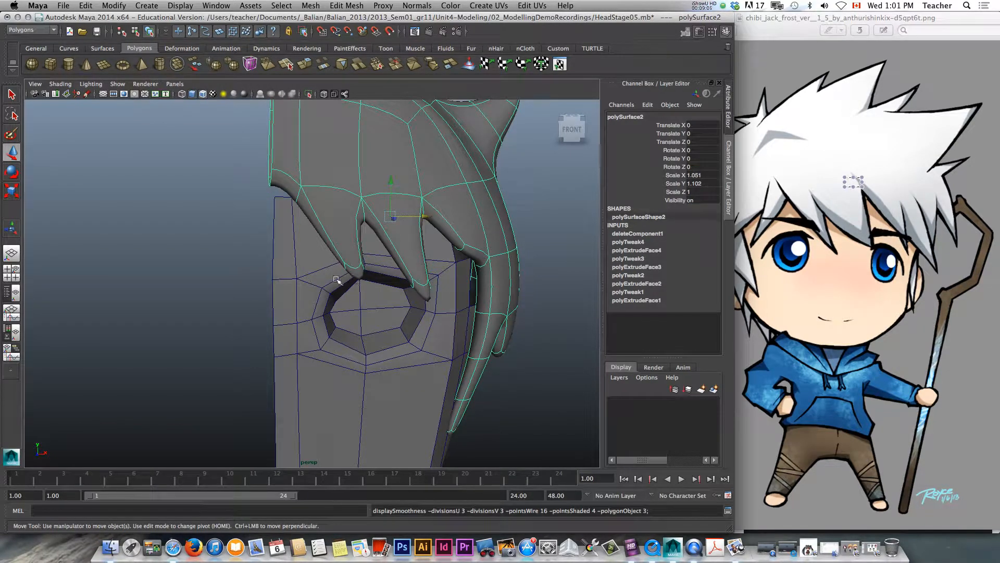
key(1)
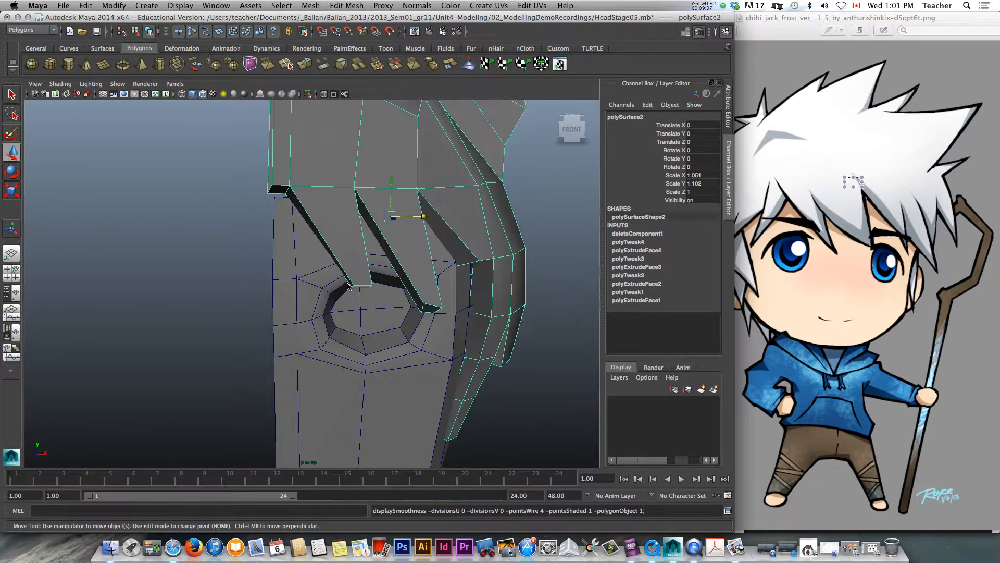
Step: Insert an edge loop close to the tip of each of the two fringe strands above the eye
click(340, 7)
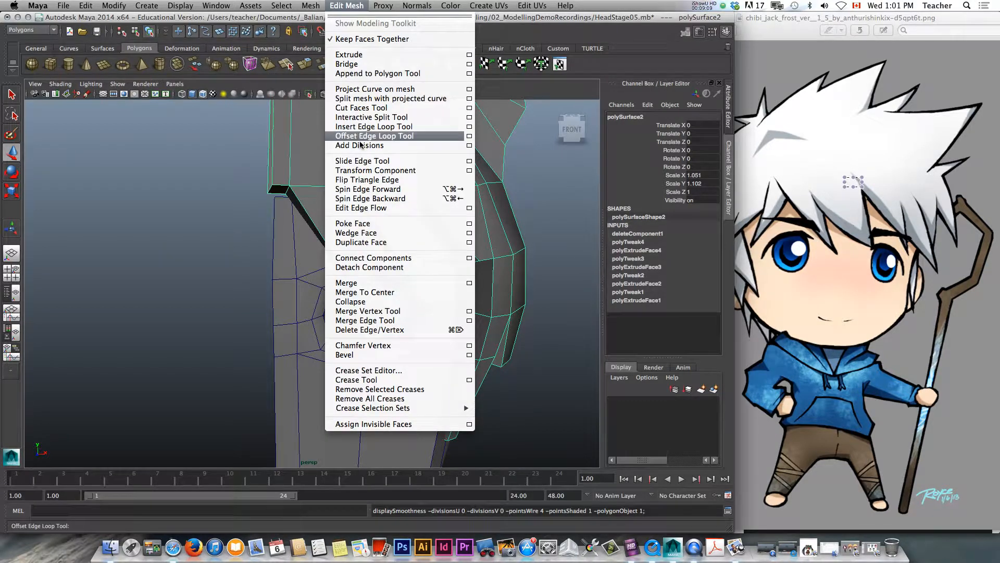
click(358, 129)
click(372, 276)
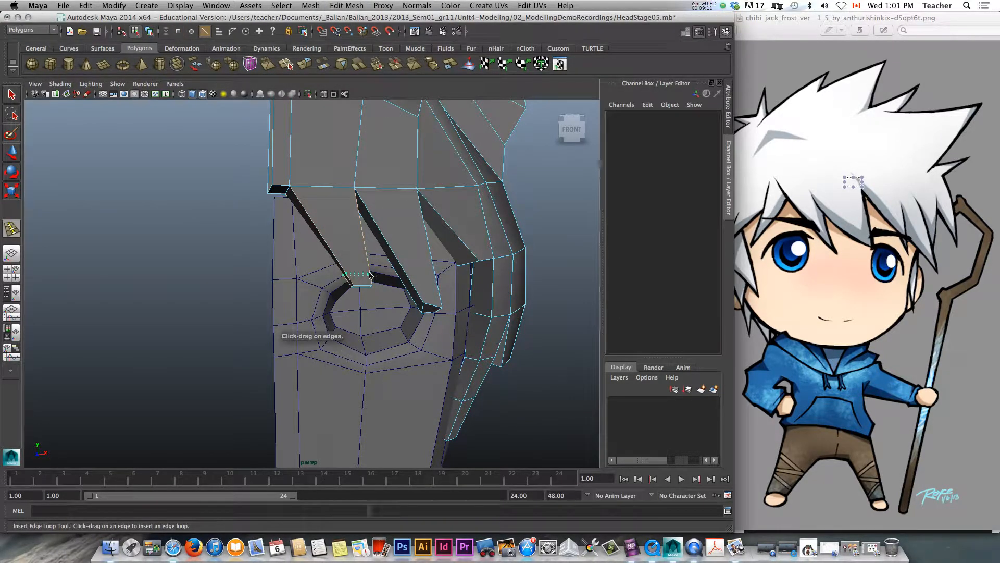
click(428, 303)
Step: Insert an edge loop close to the tip of the spike on the upper side of the hair shell
alt+drag(471, 337, 387, 362)
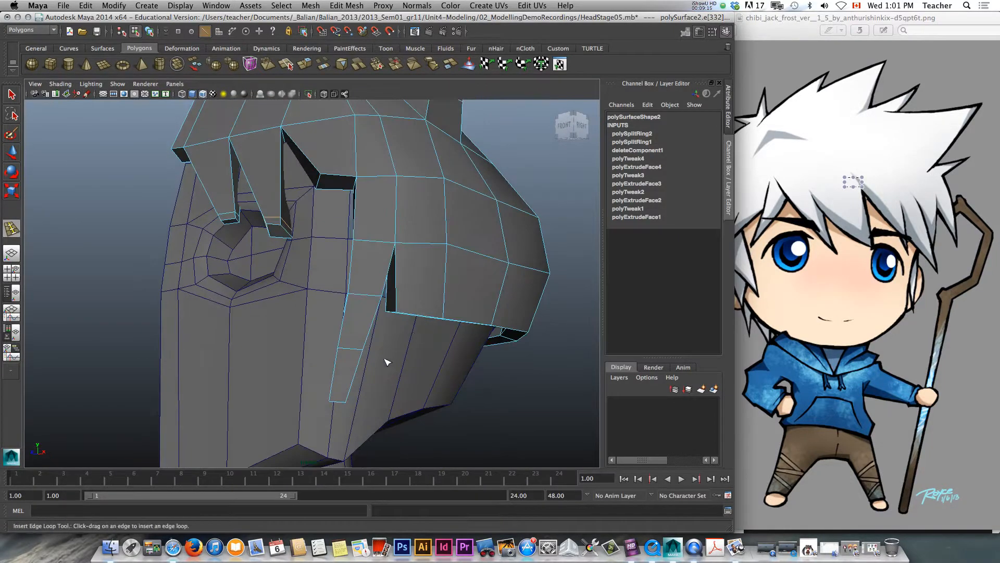
alt+drag(384, 134, 471, 203)
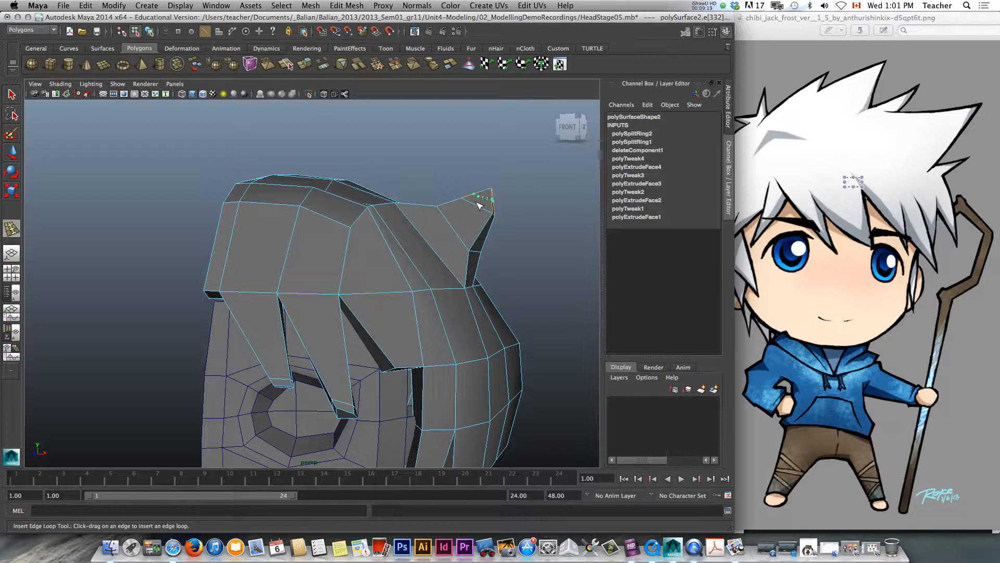
click(477, 208)
key(w)
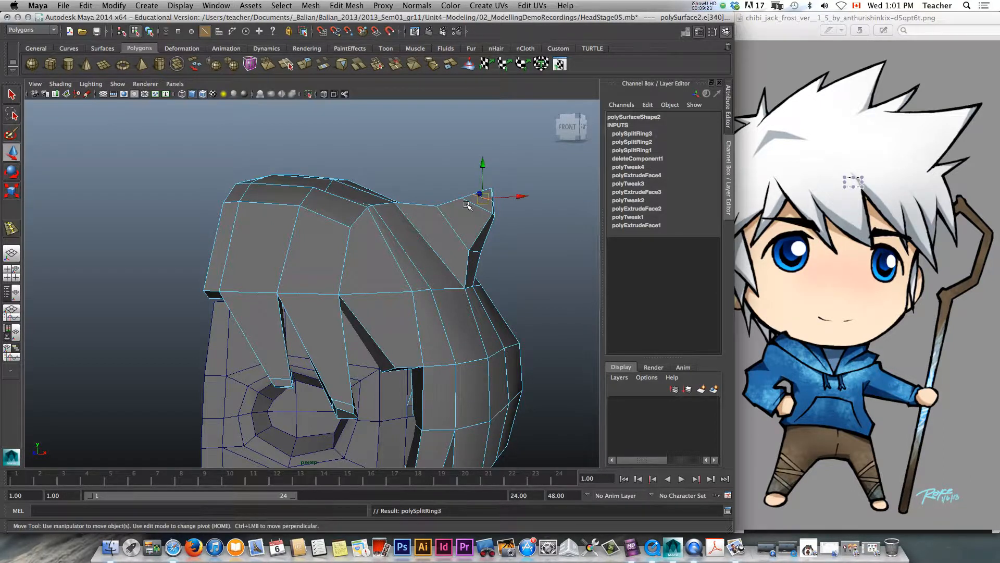
Step: Preview the hair shell smoothed and inspect the sharpened fringe, spike and sideburn tips from the front and side
right_drag(379, 235, 412, 221)
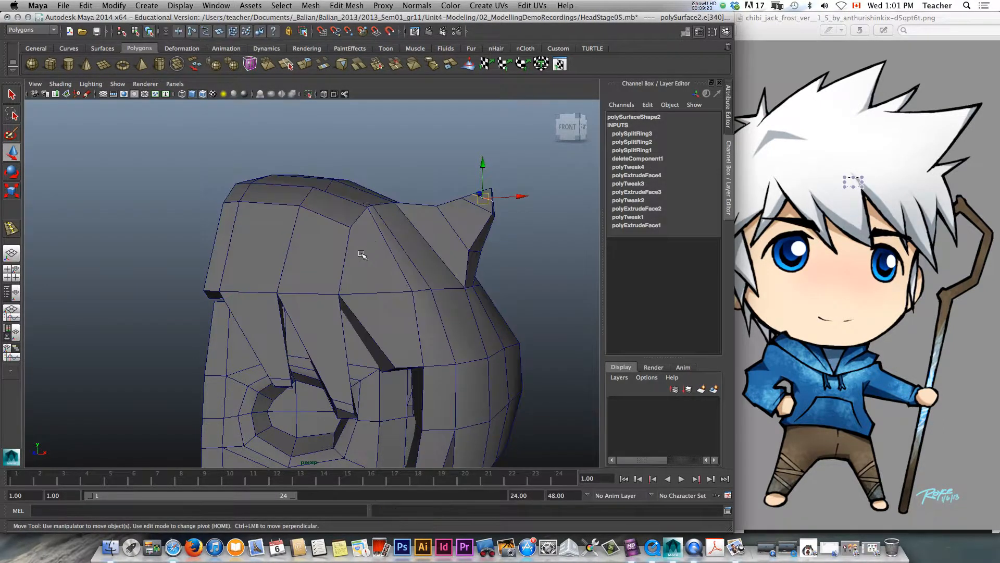
key(3)
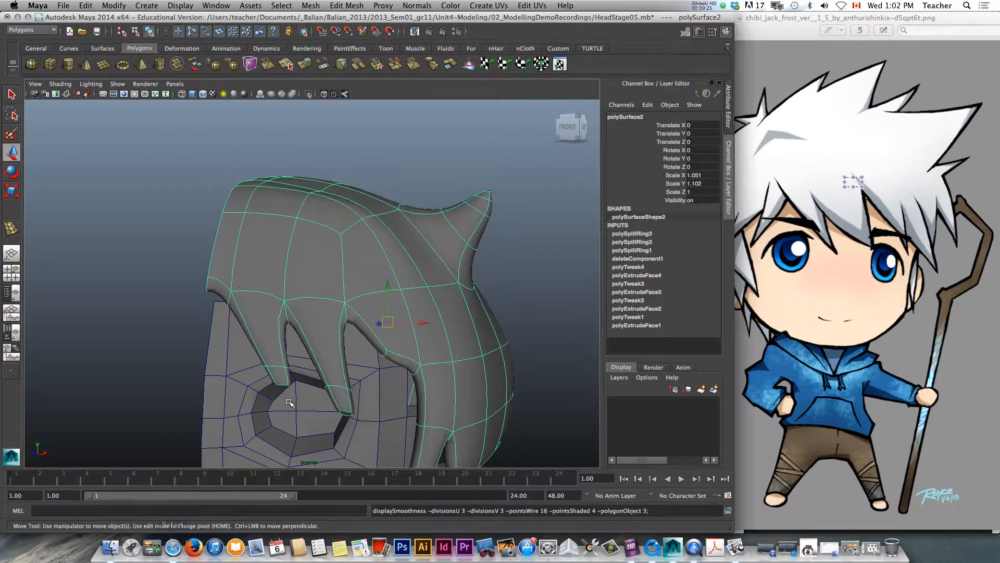
alt+drag(313, 362, 310, 398)
alt+middle_drag(341, 393, 278, 275)
alt+drag(278, 275, 235, 315)
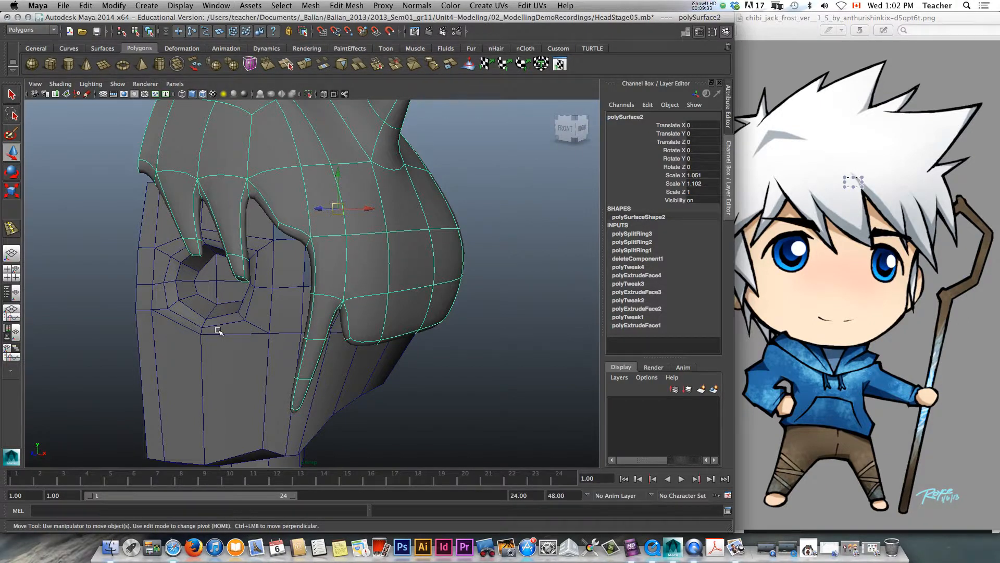
scroll(218, 330, down, 3)
scroll(218, 330, up, 3)
click(723, 6)
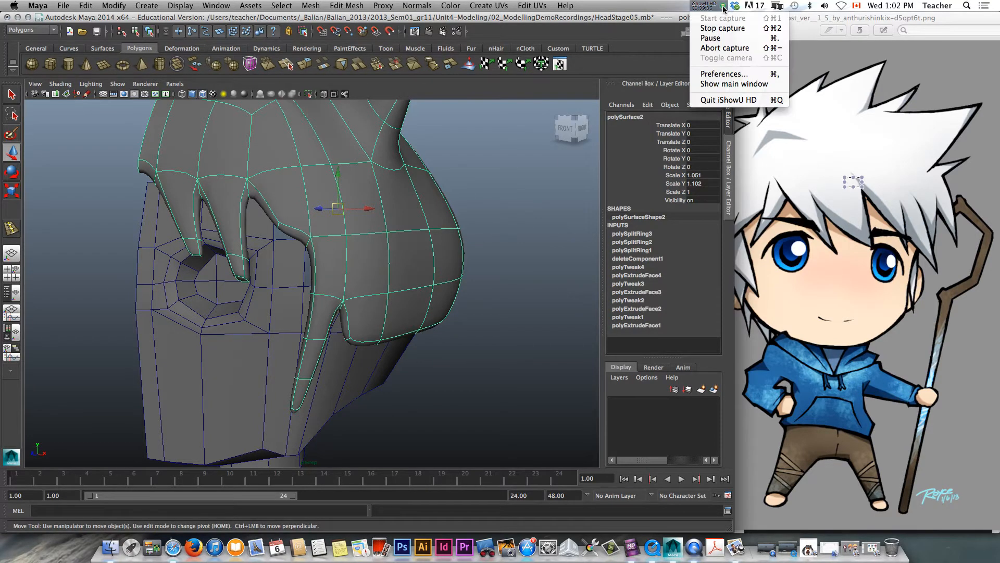